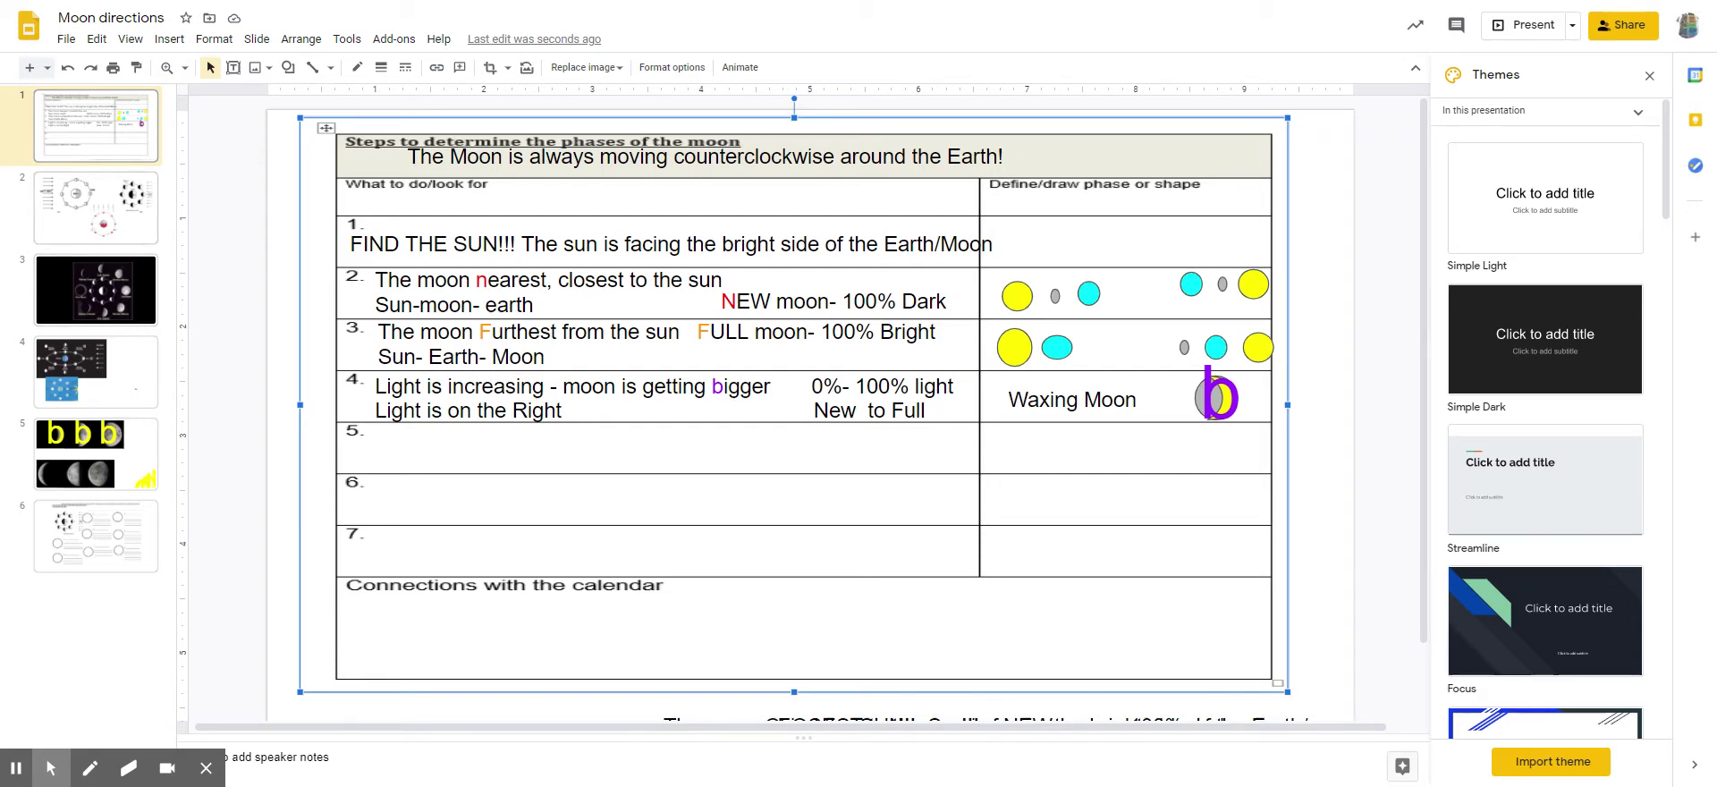
Add a text box in row 5 of the slide 1 table reading "Light is decreasing- moon is getting smaller", correcting its spelling
click(95, 208)
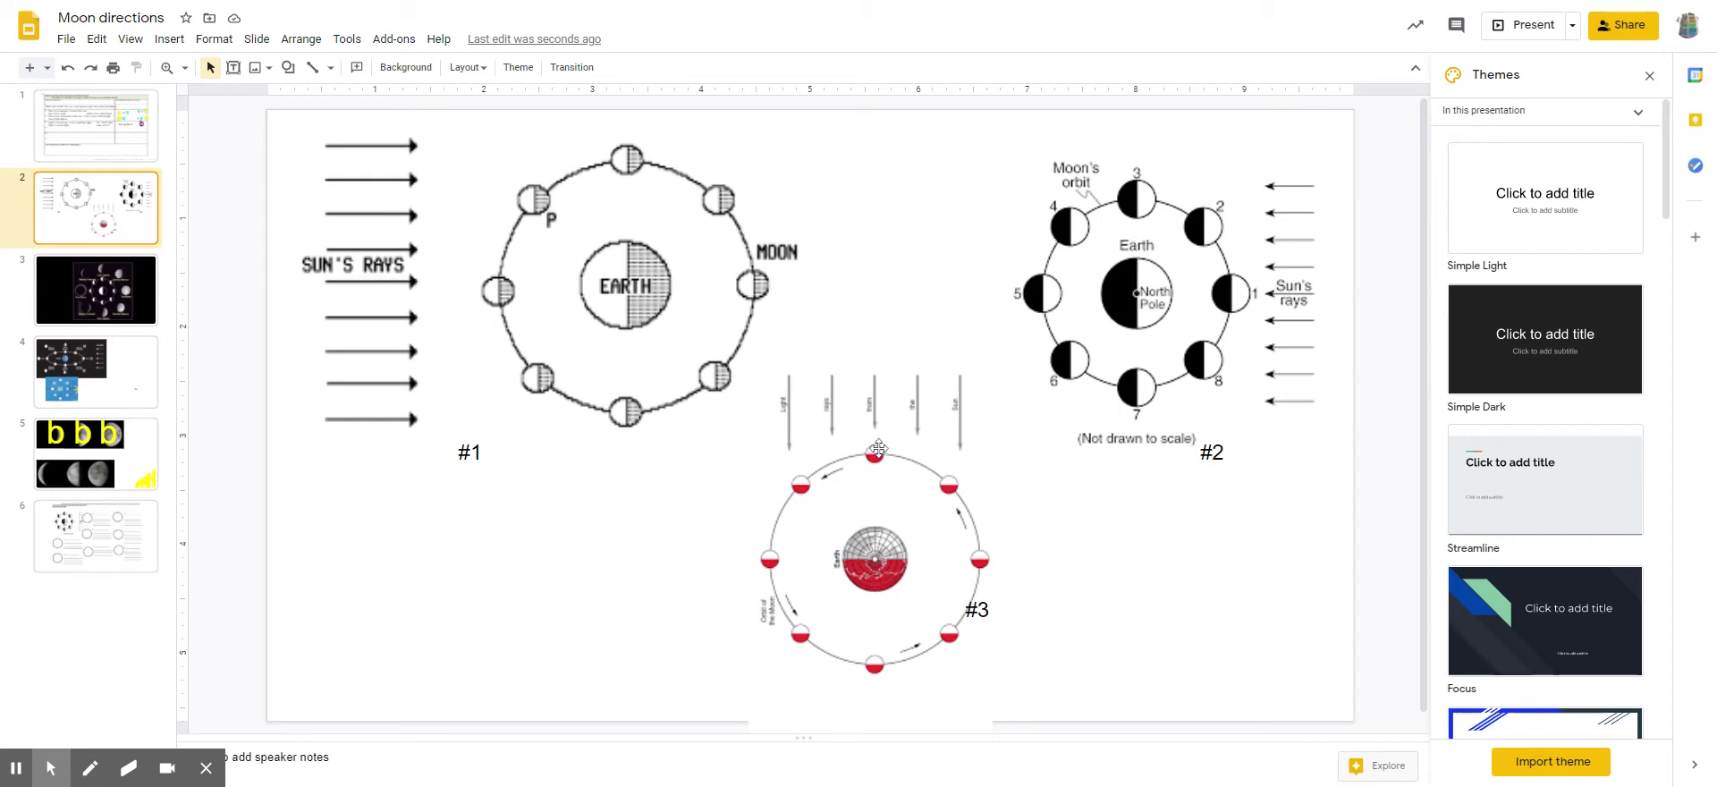
click(120, 134)
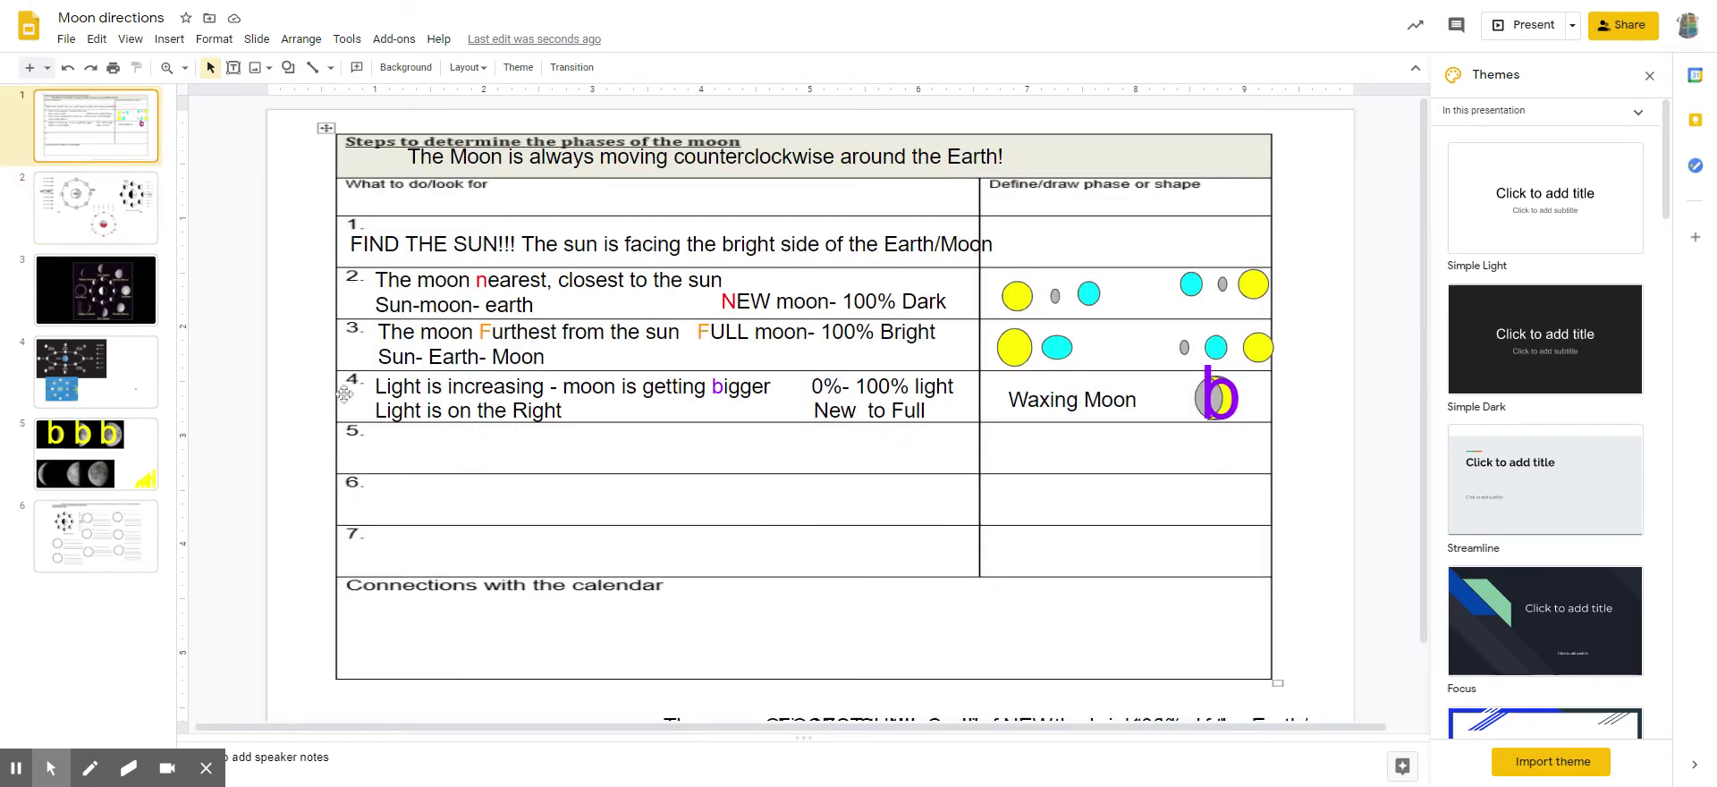
click(233, 68)
drag(370, 428, 958, 469)
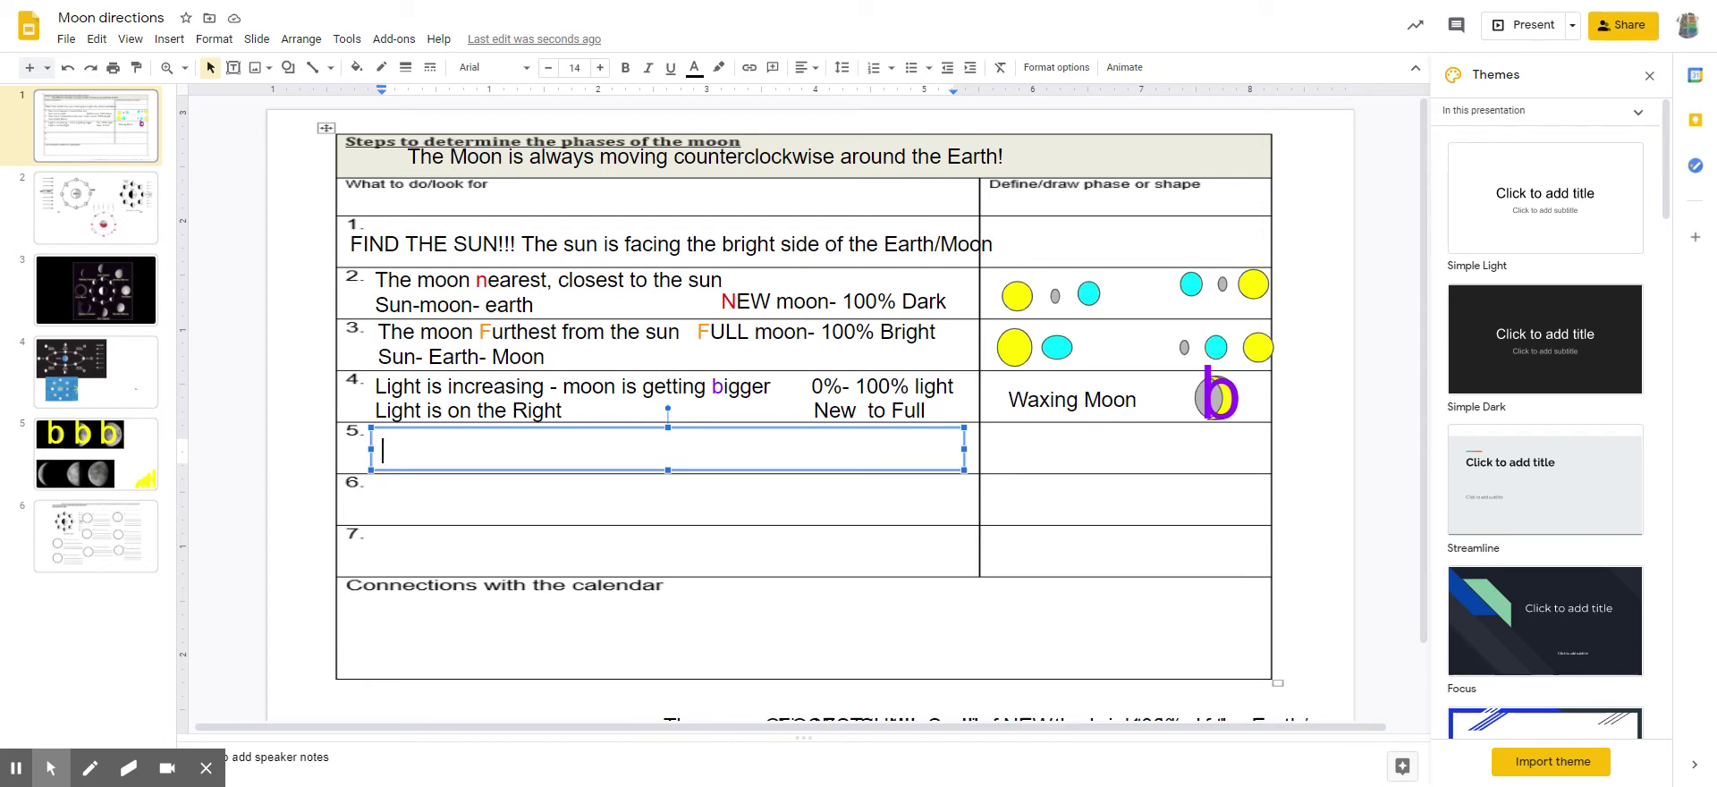
text(Liu)
key(BackSpace)
text(ght is )
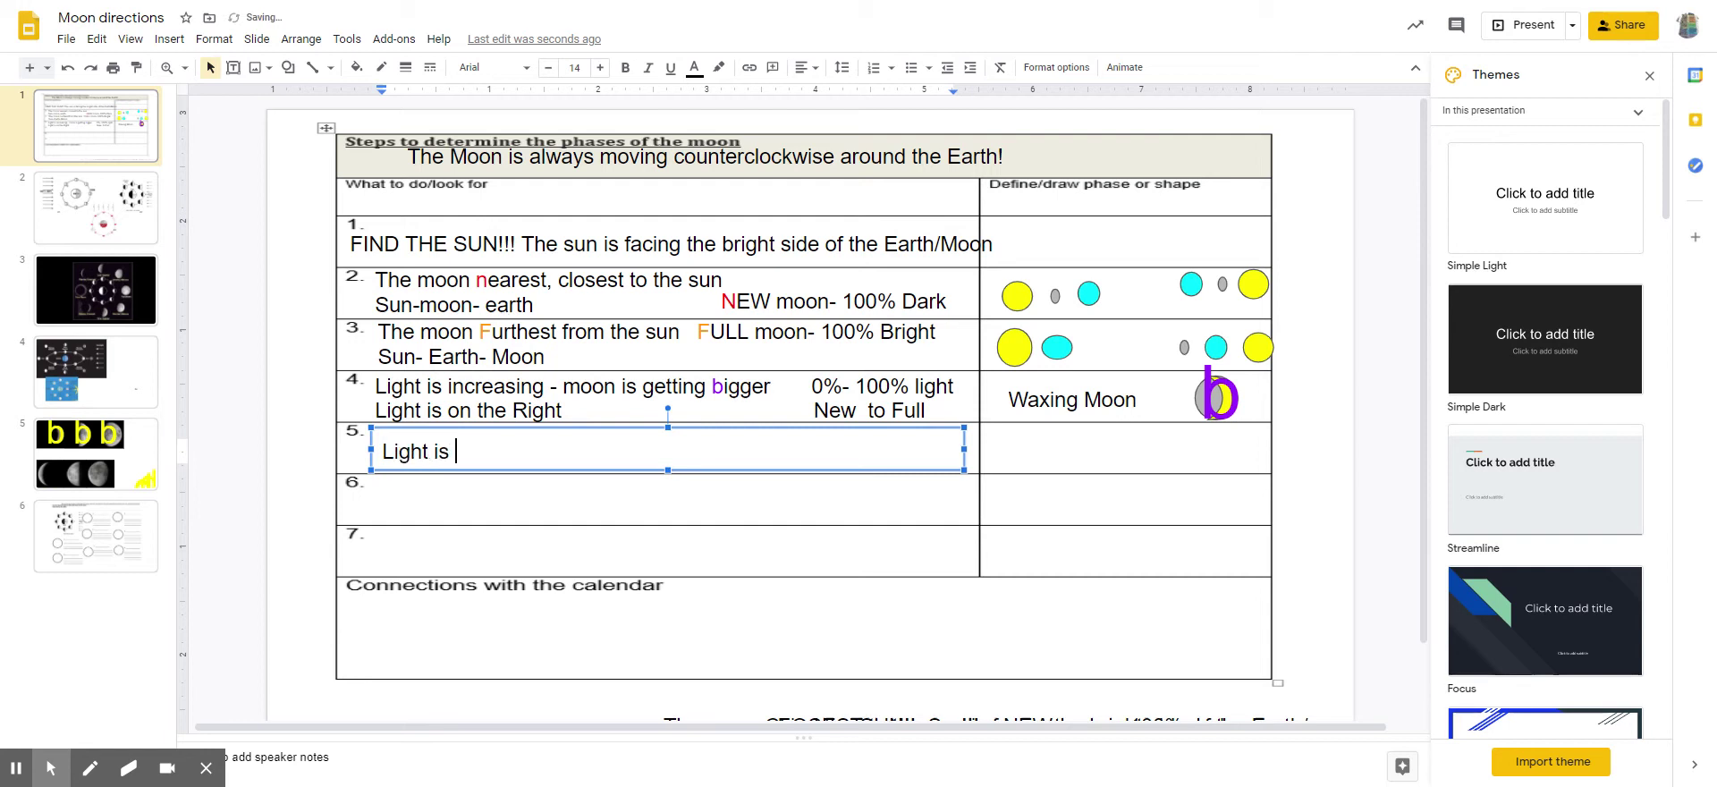
text(dcreasing)
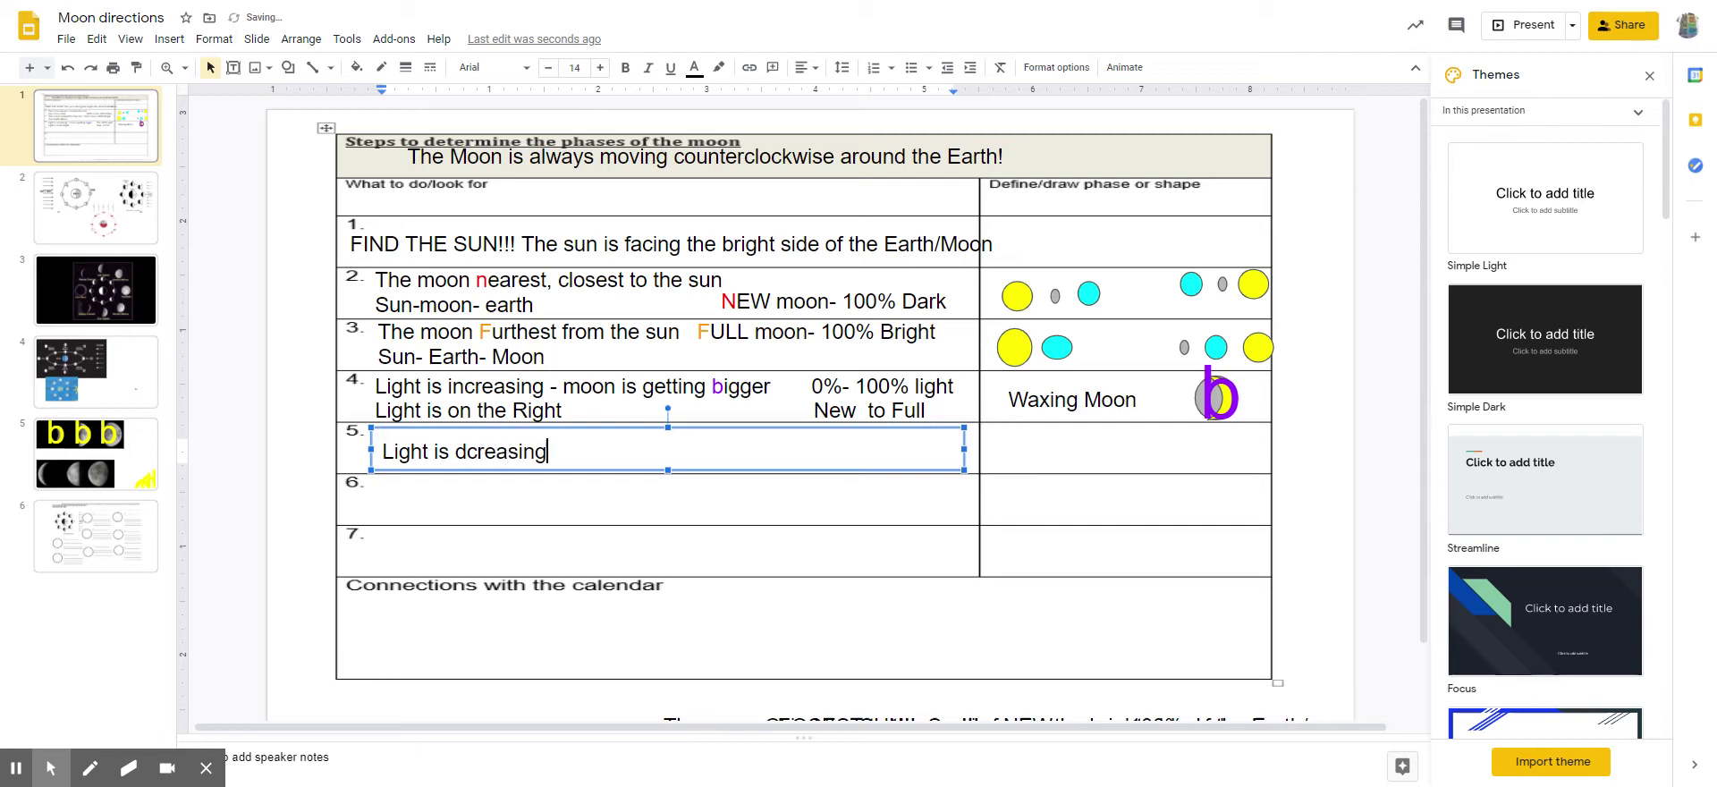
text(- moon is getting smaller)
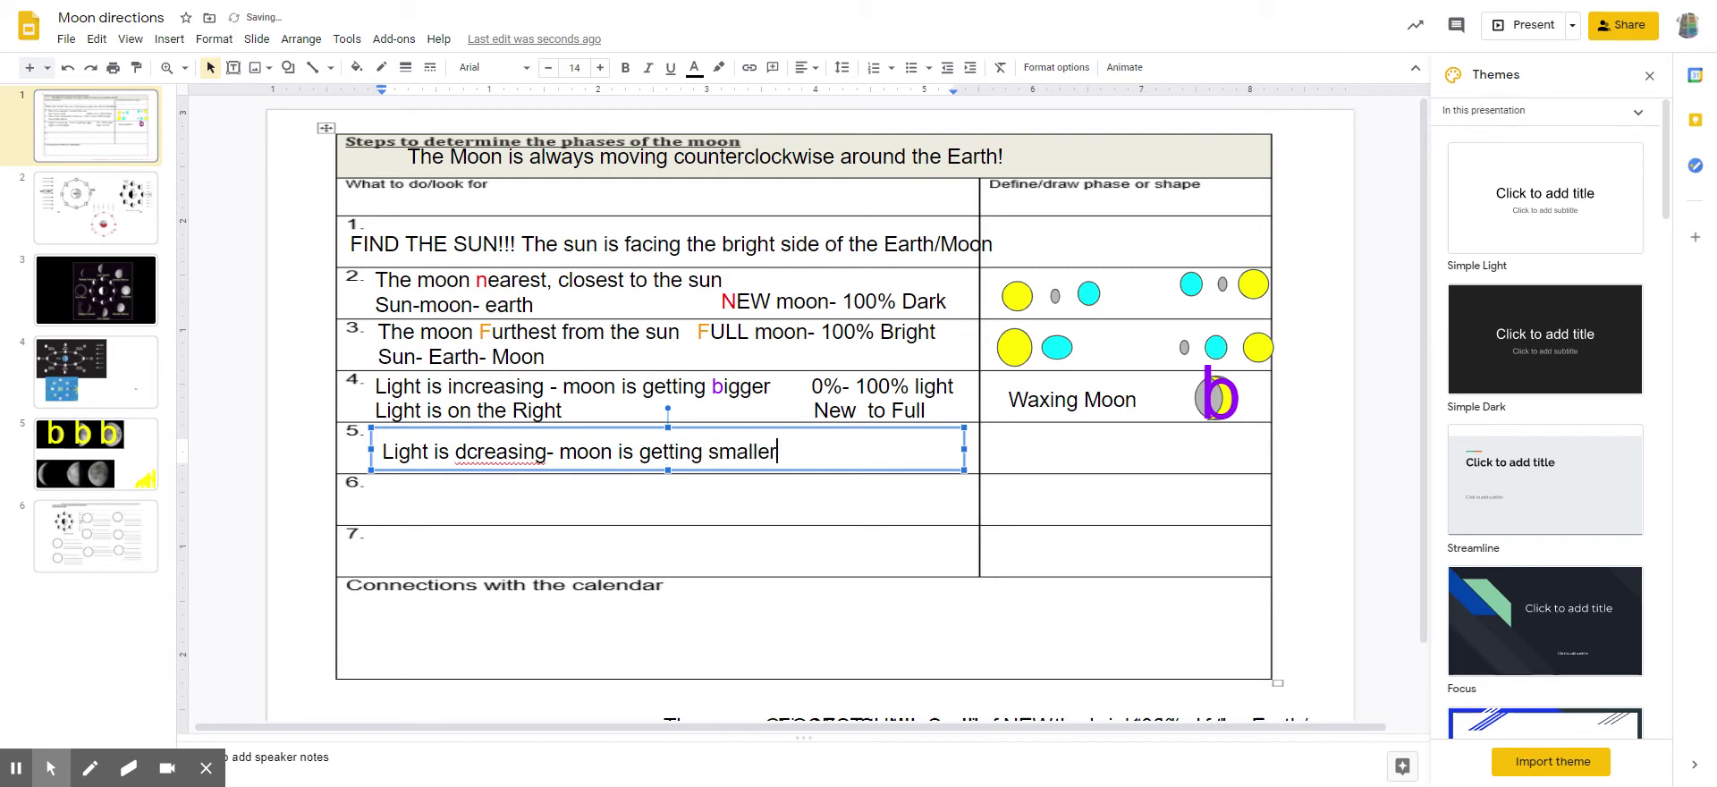
click(499, 451)
right_click(499, 452)
click(549, 138)
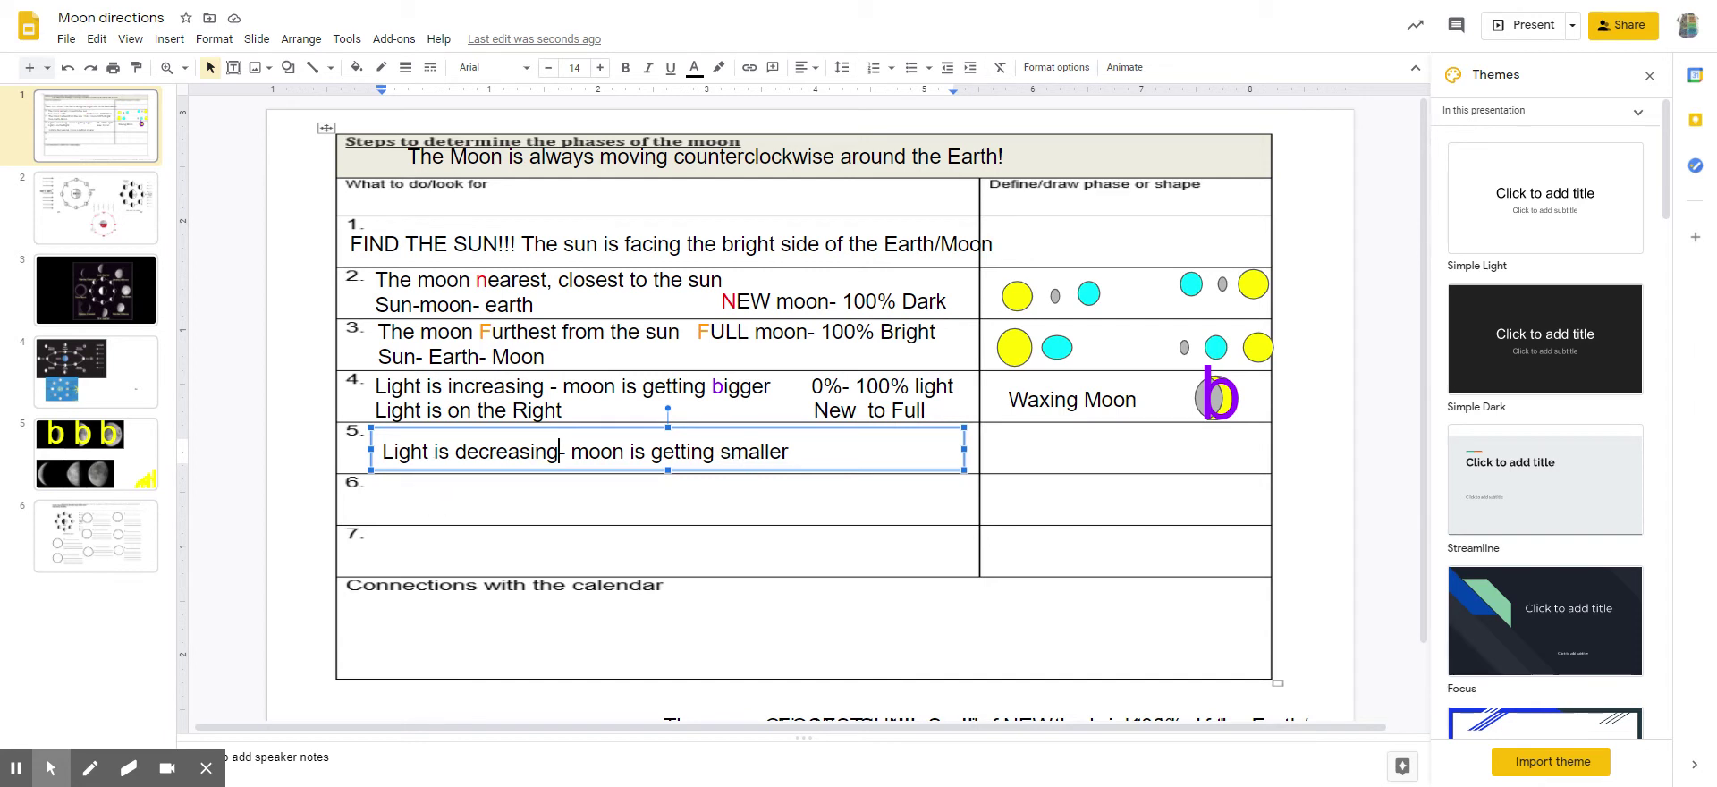
Color the "d" of "decreasing" blue and shift the row 5 text box slightly upward
drag(466, 451, 455, 452)
click(694, 67)
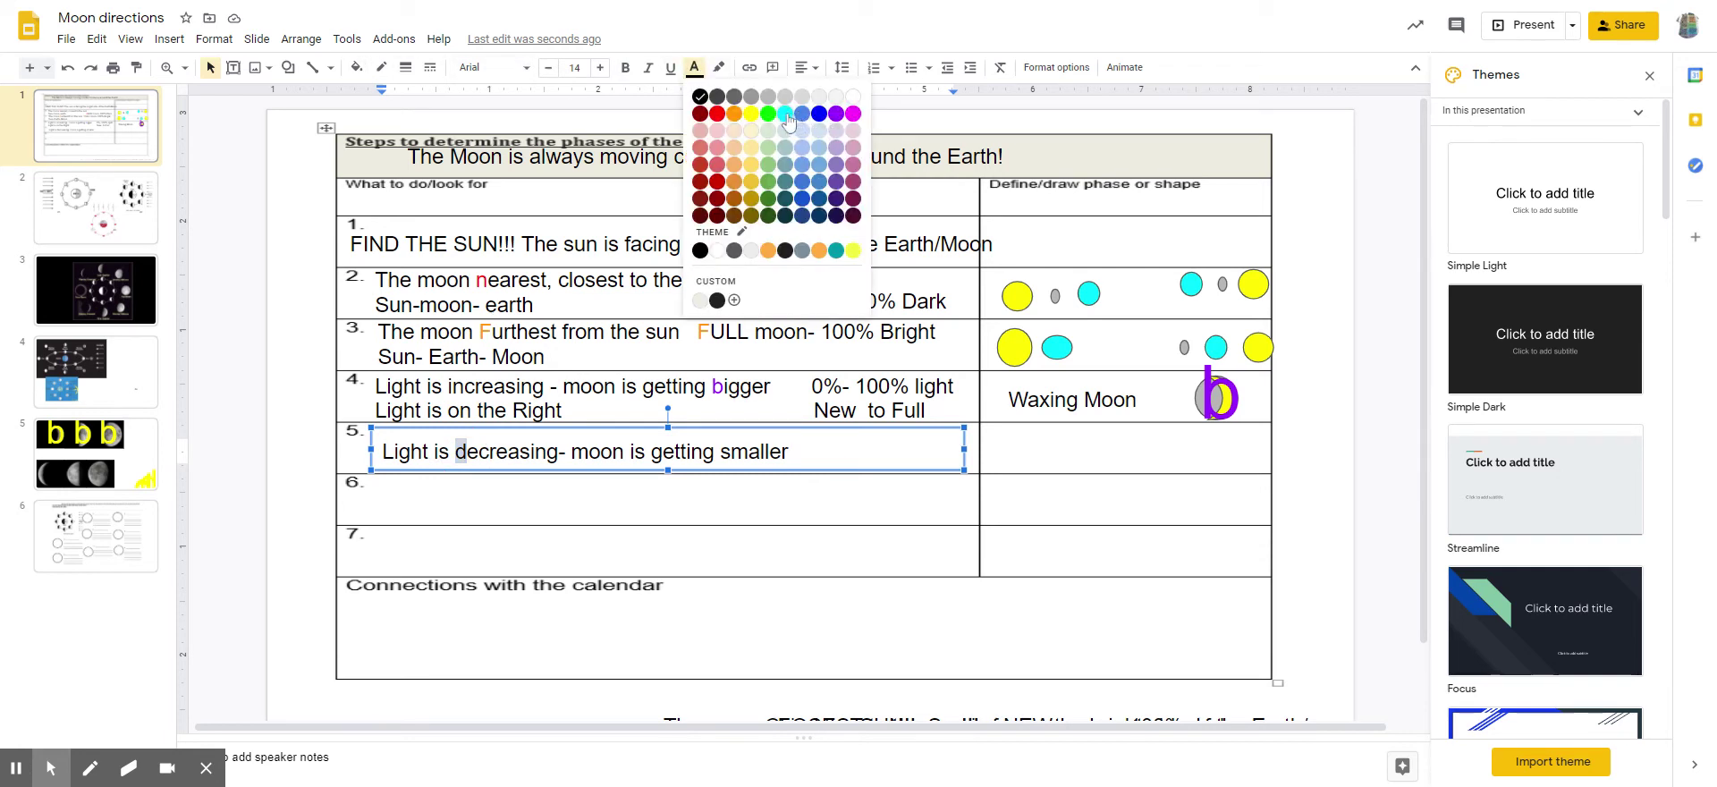
click(820, 116)
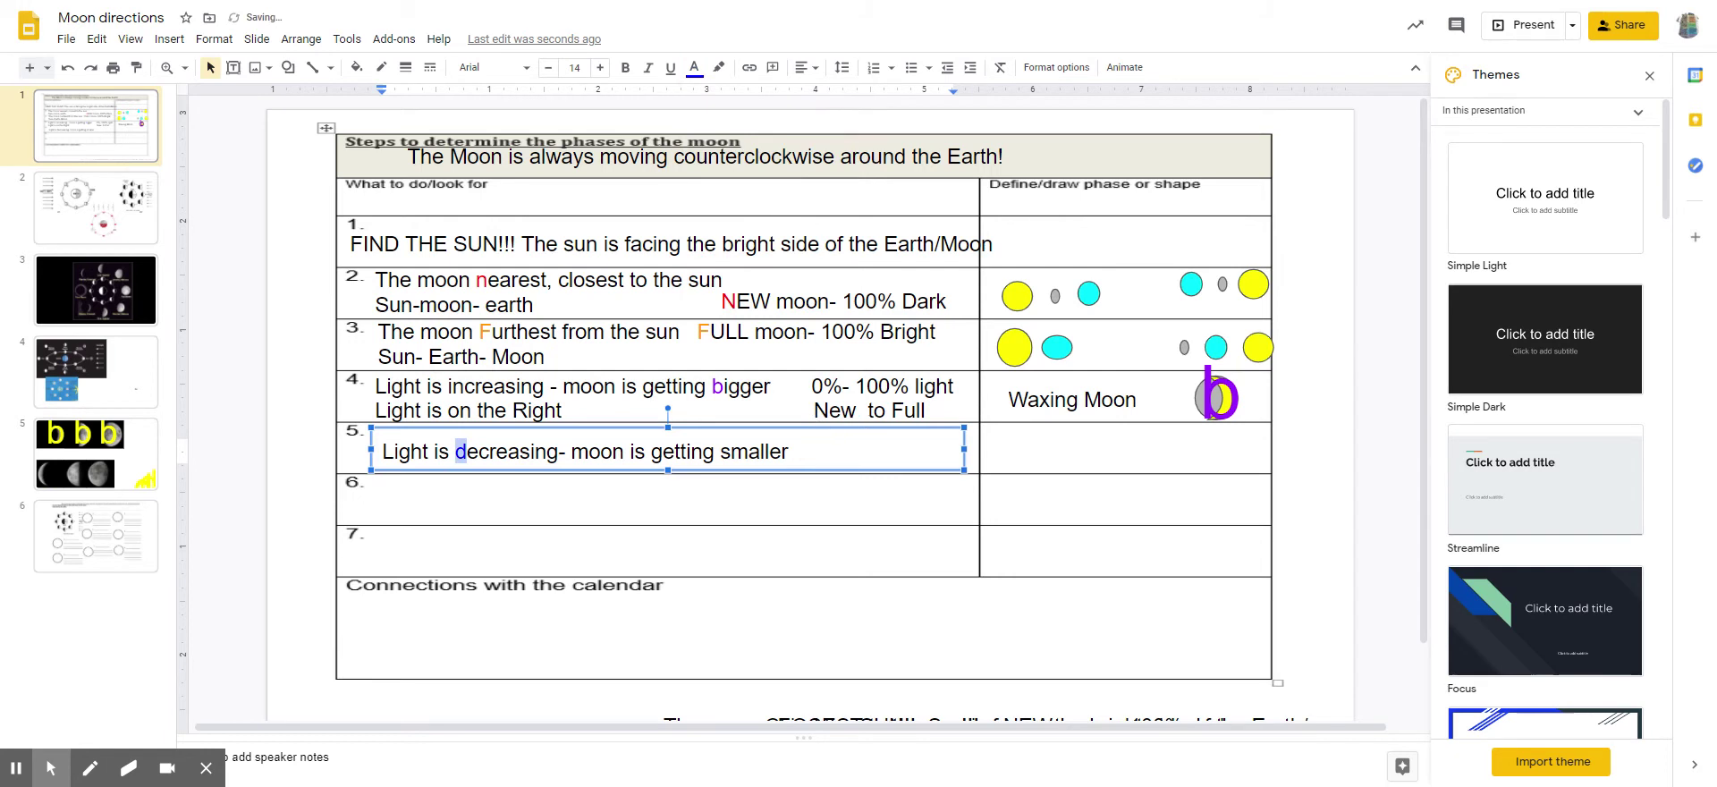
click(859, 452)
drag(475, 433, 481, 422)
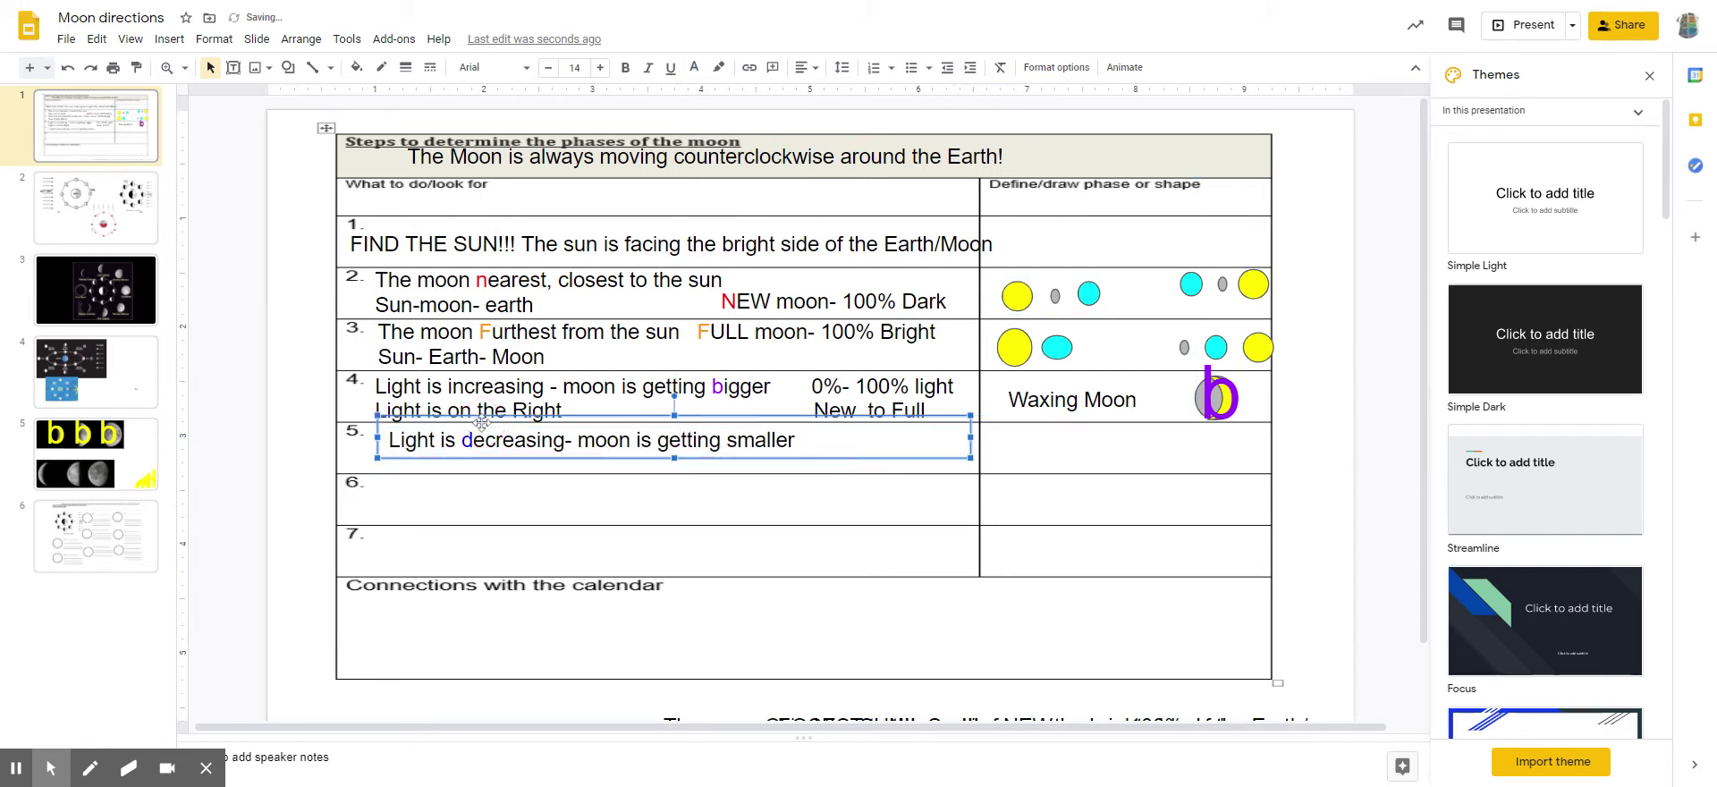
Add "100%light- 0%" after "smaller" on the same line of row 5, separated by a gap
click(809, 441)
double_click(790, 442)
click(801, 440)
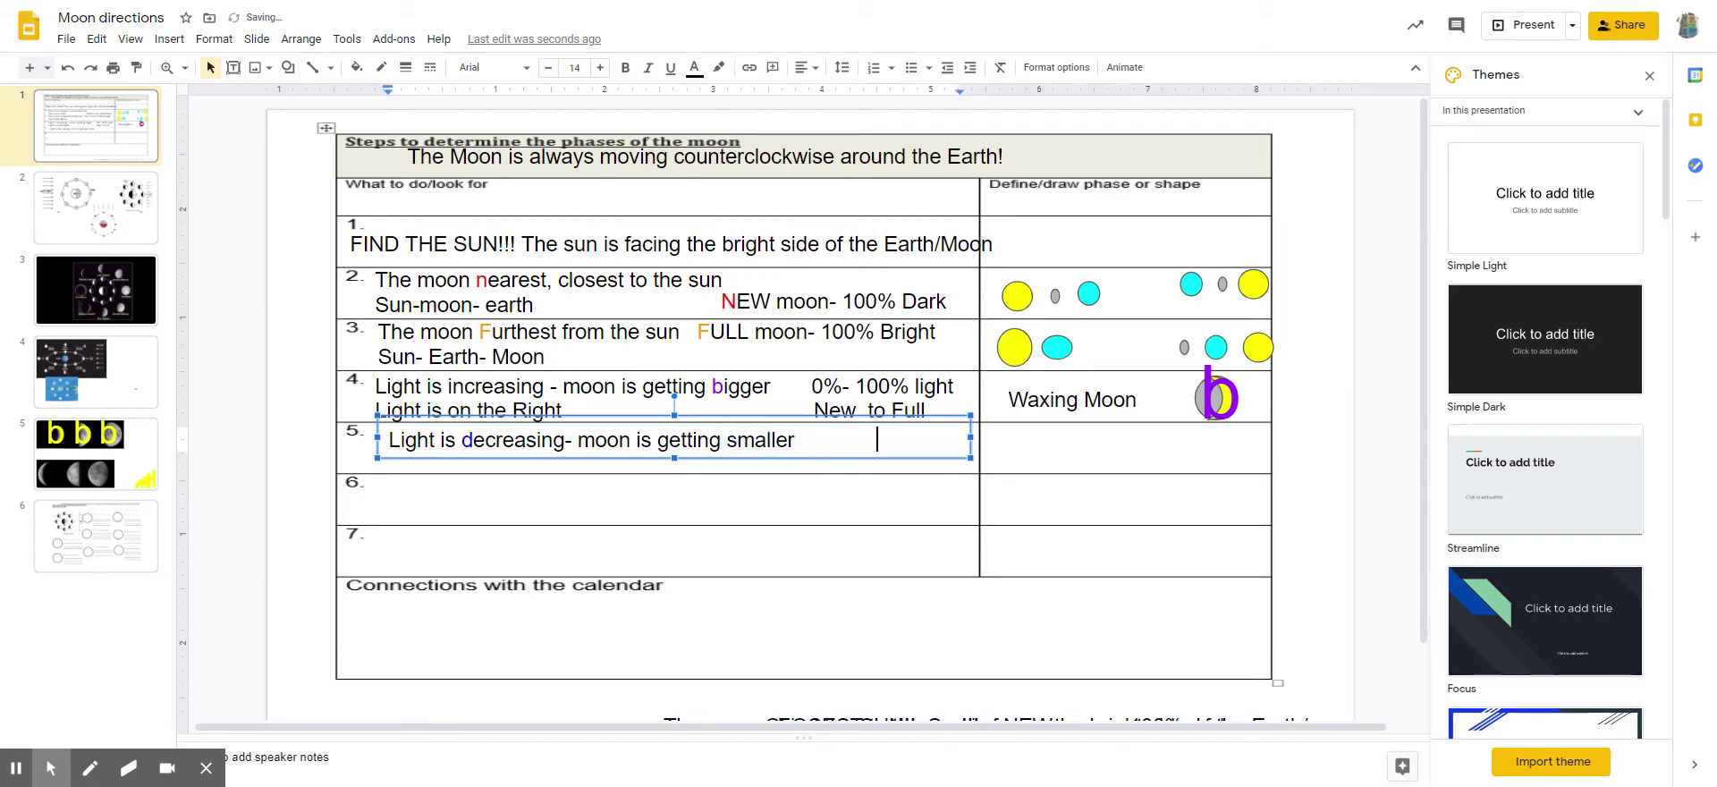
text(100%light-)
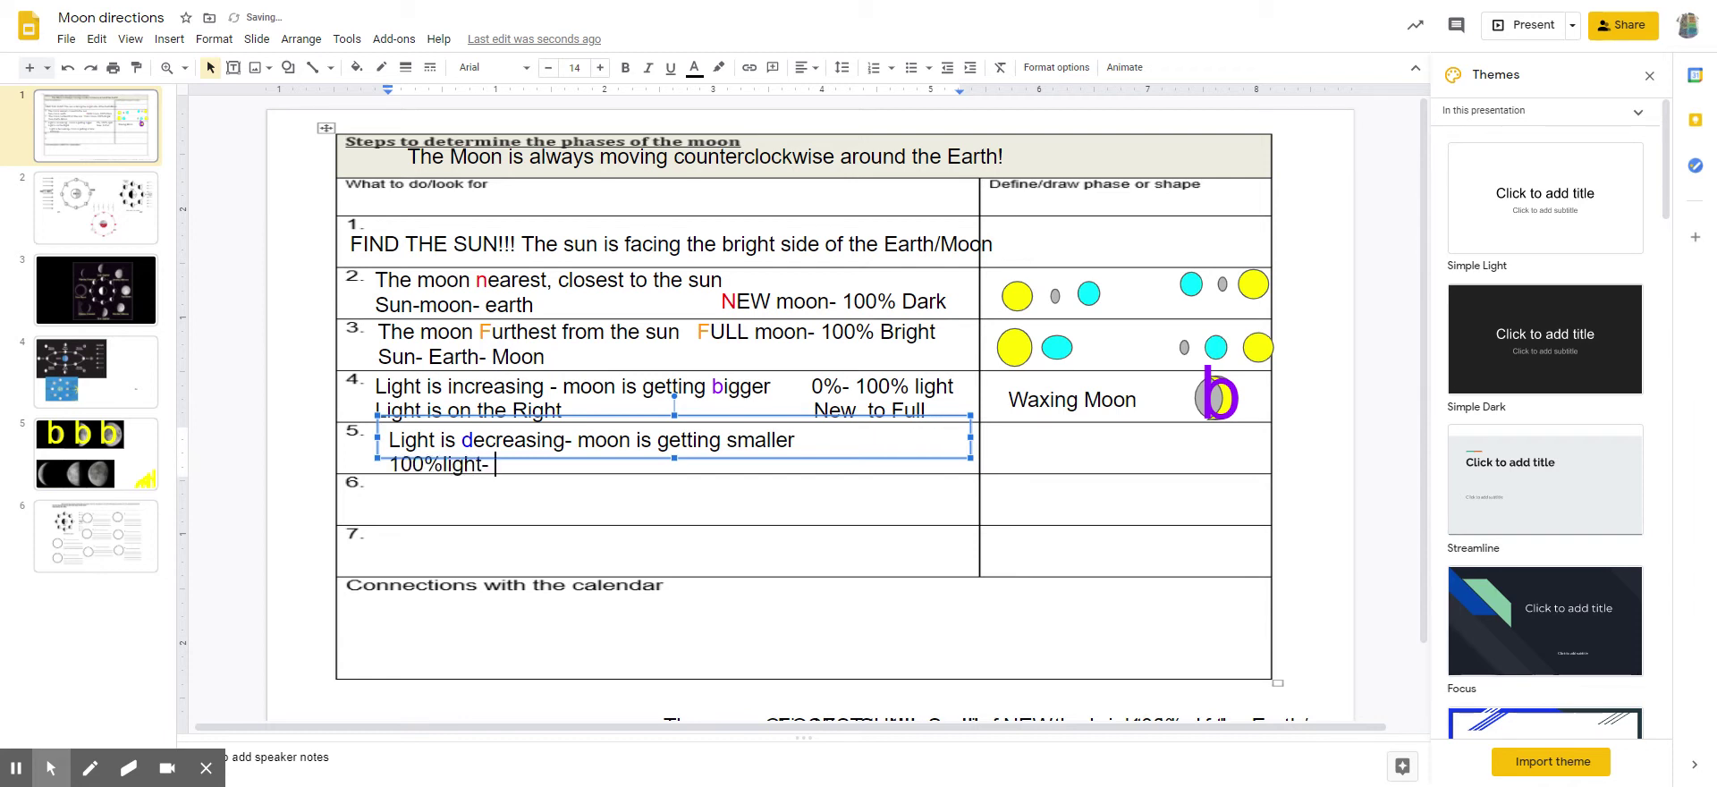
text( 0%)
click(819, 438)
key(Tab)
key(Delete)
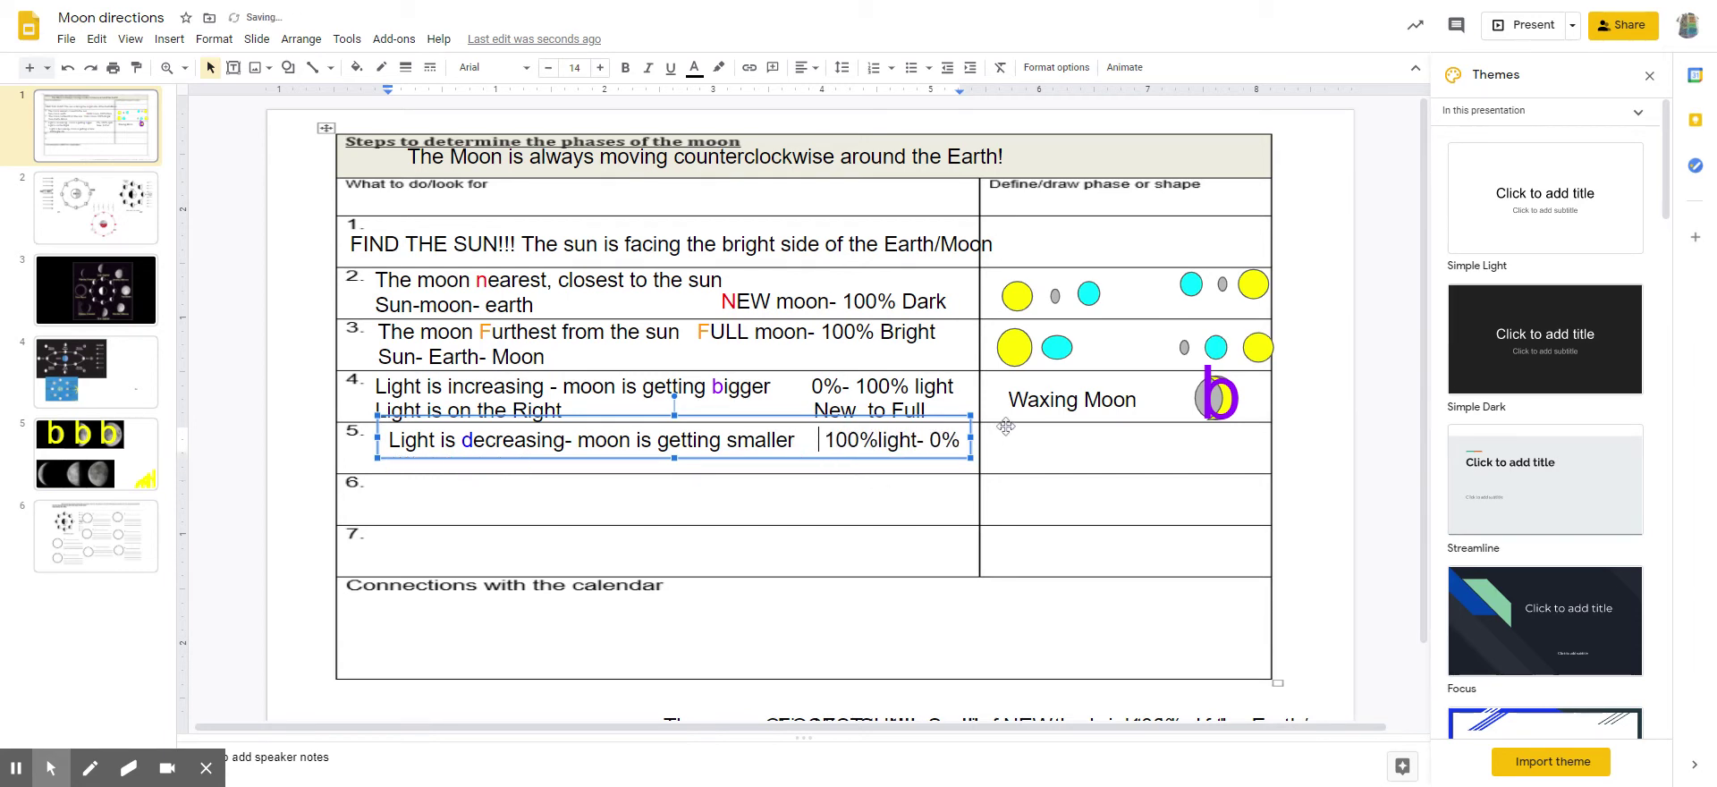
Add a second line in row 5 reading "Light is on the Left", with "Full to New" aligned beneath the percentages
click(956, 439)
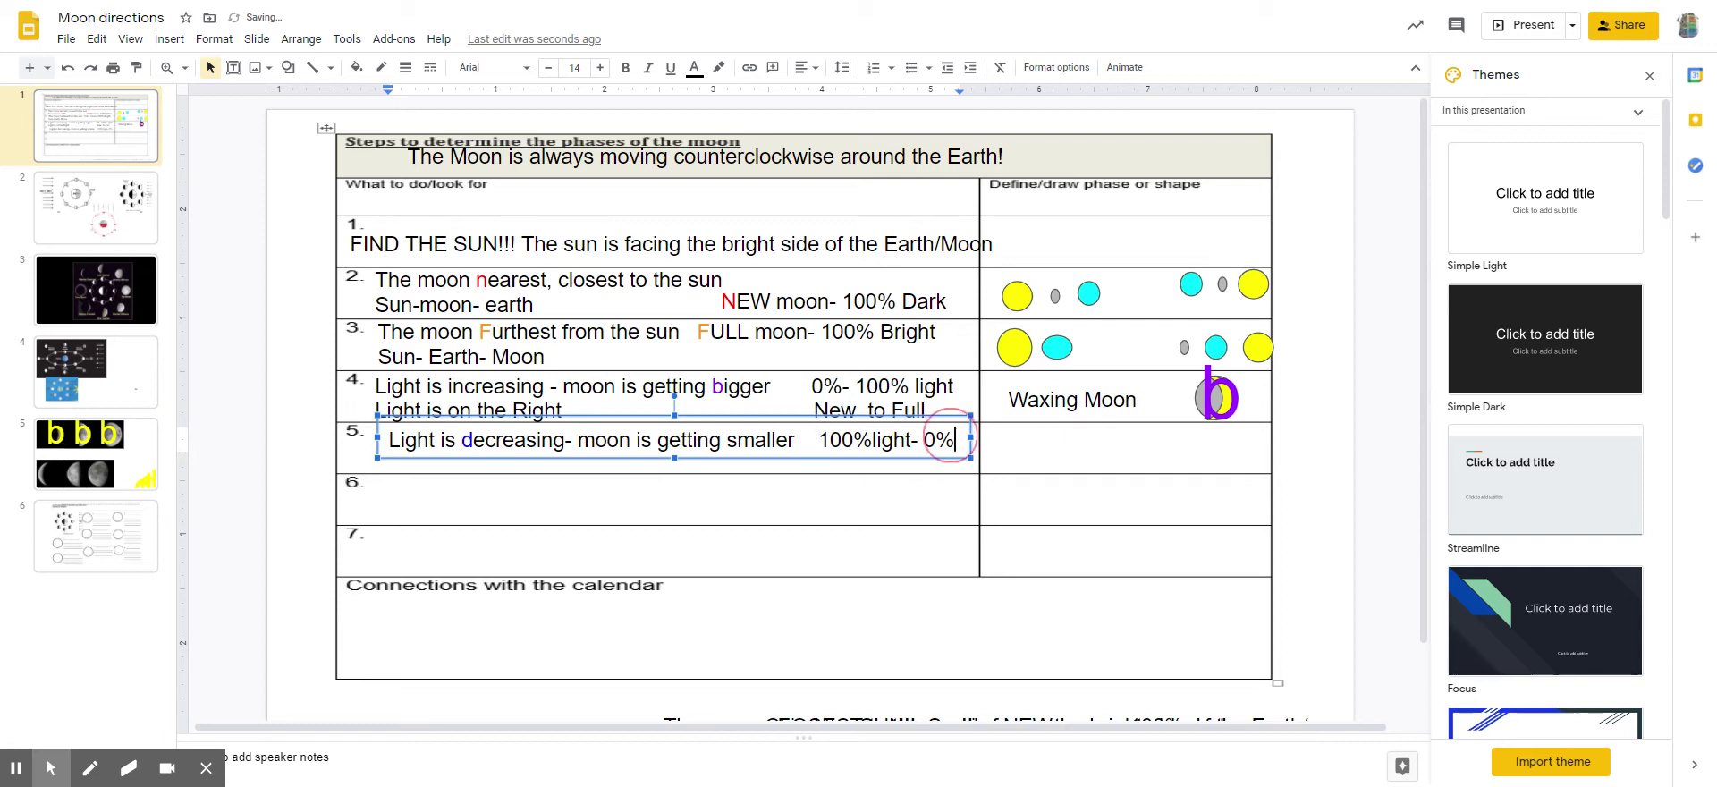
key(Return)
text(Light )
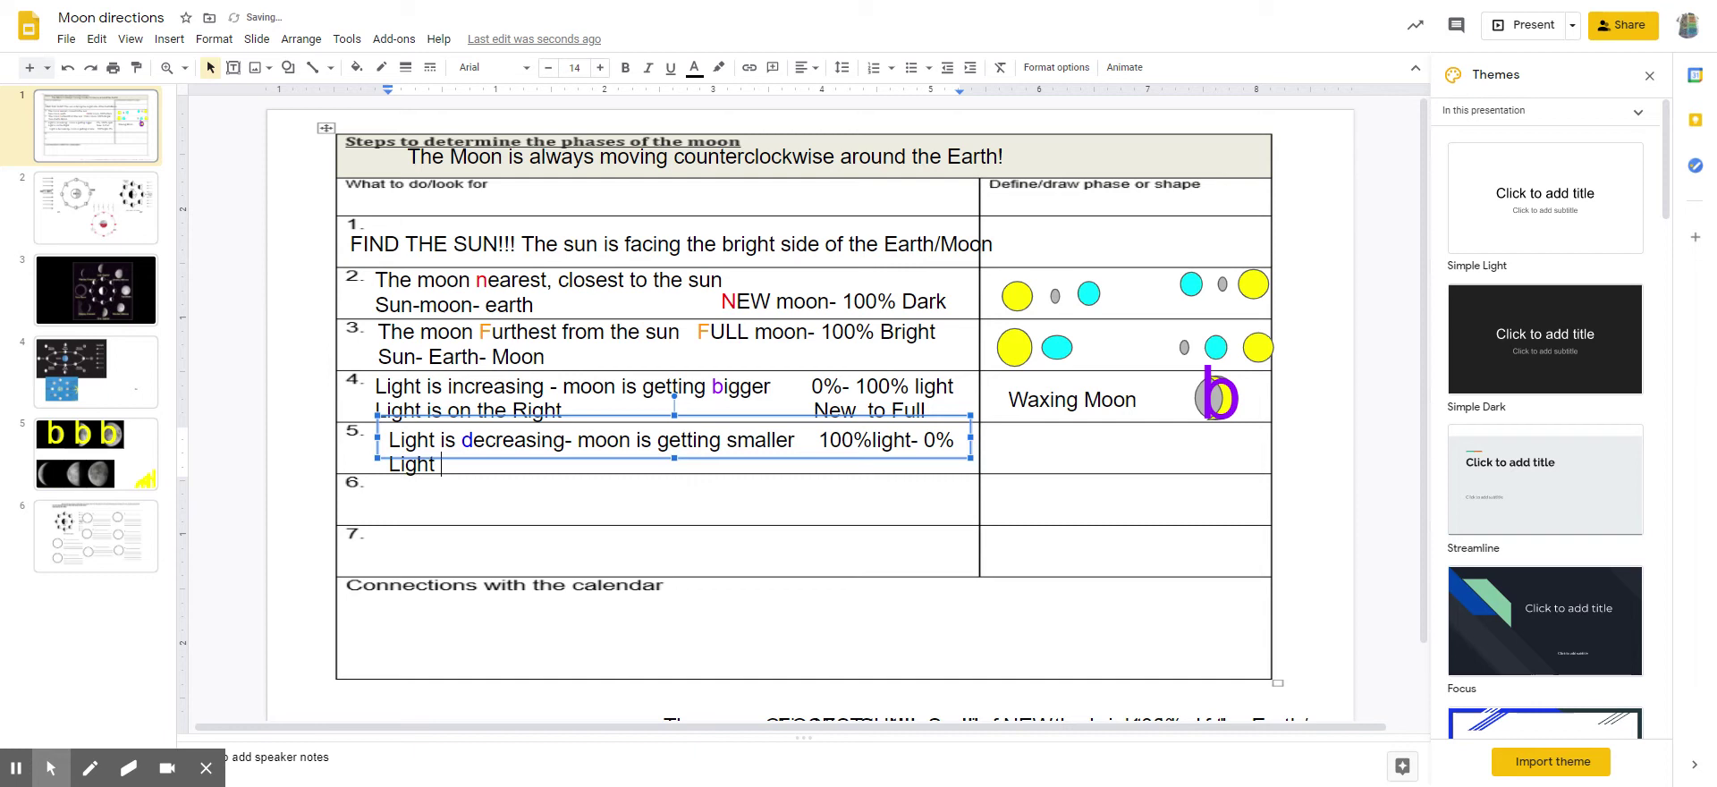
text(is on the Left)
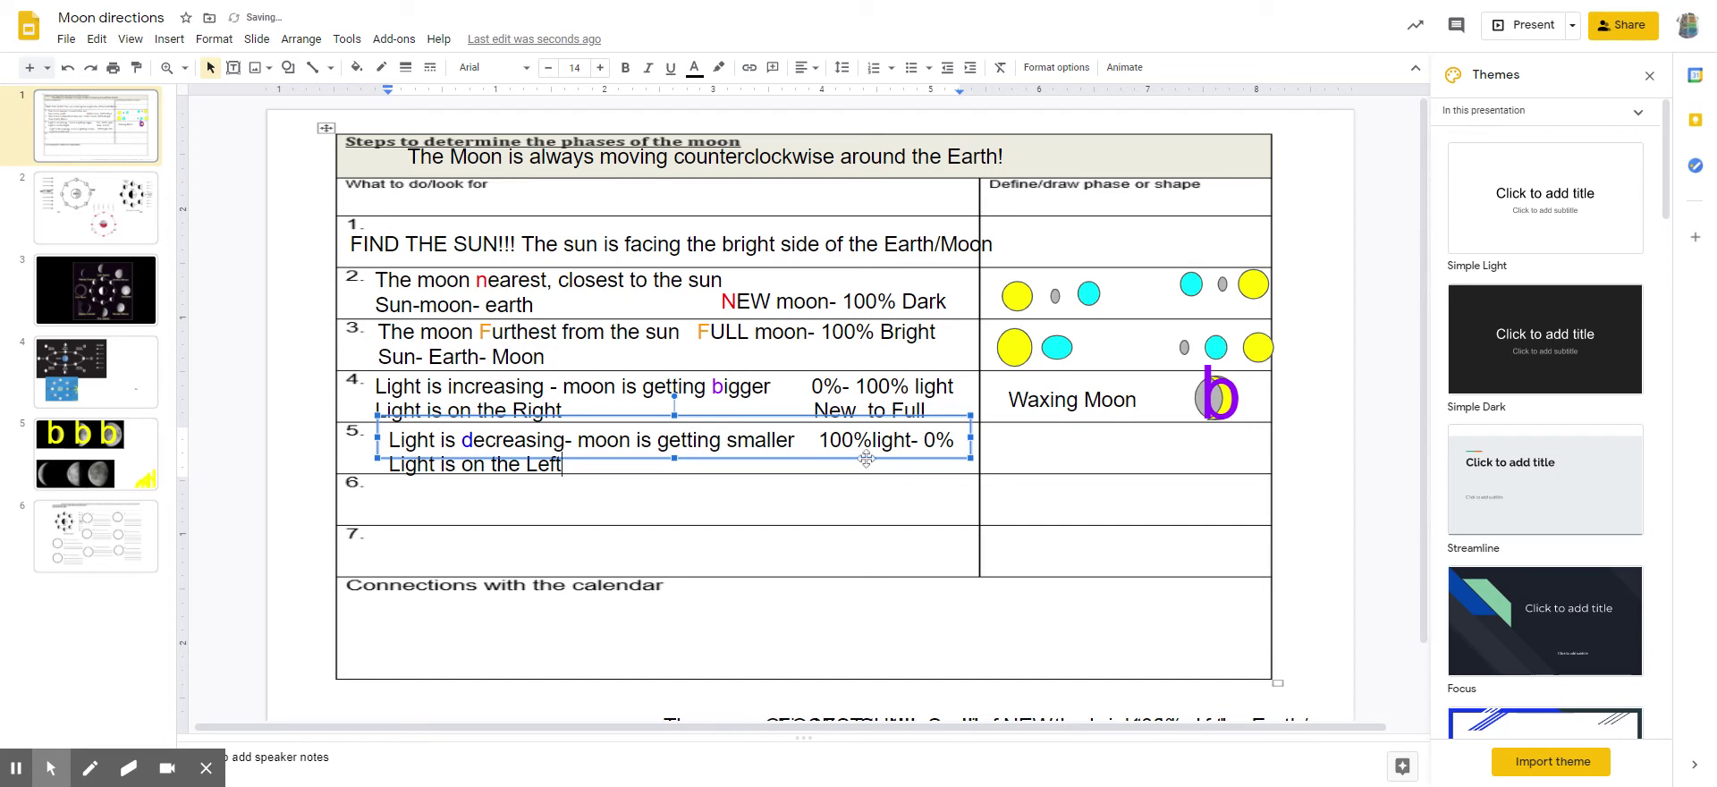
key(Tab)
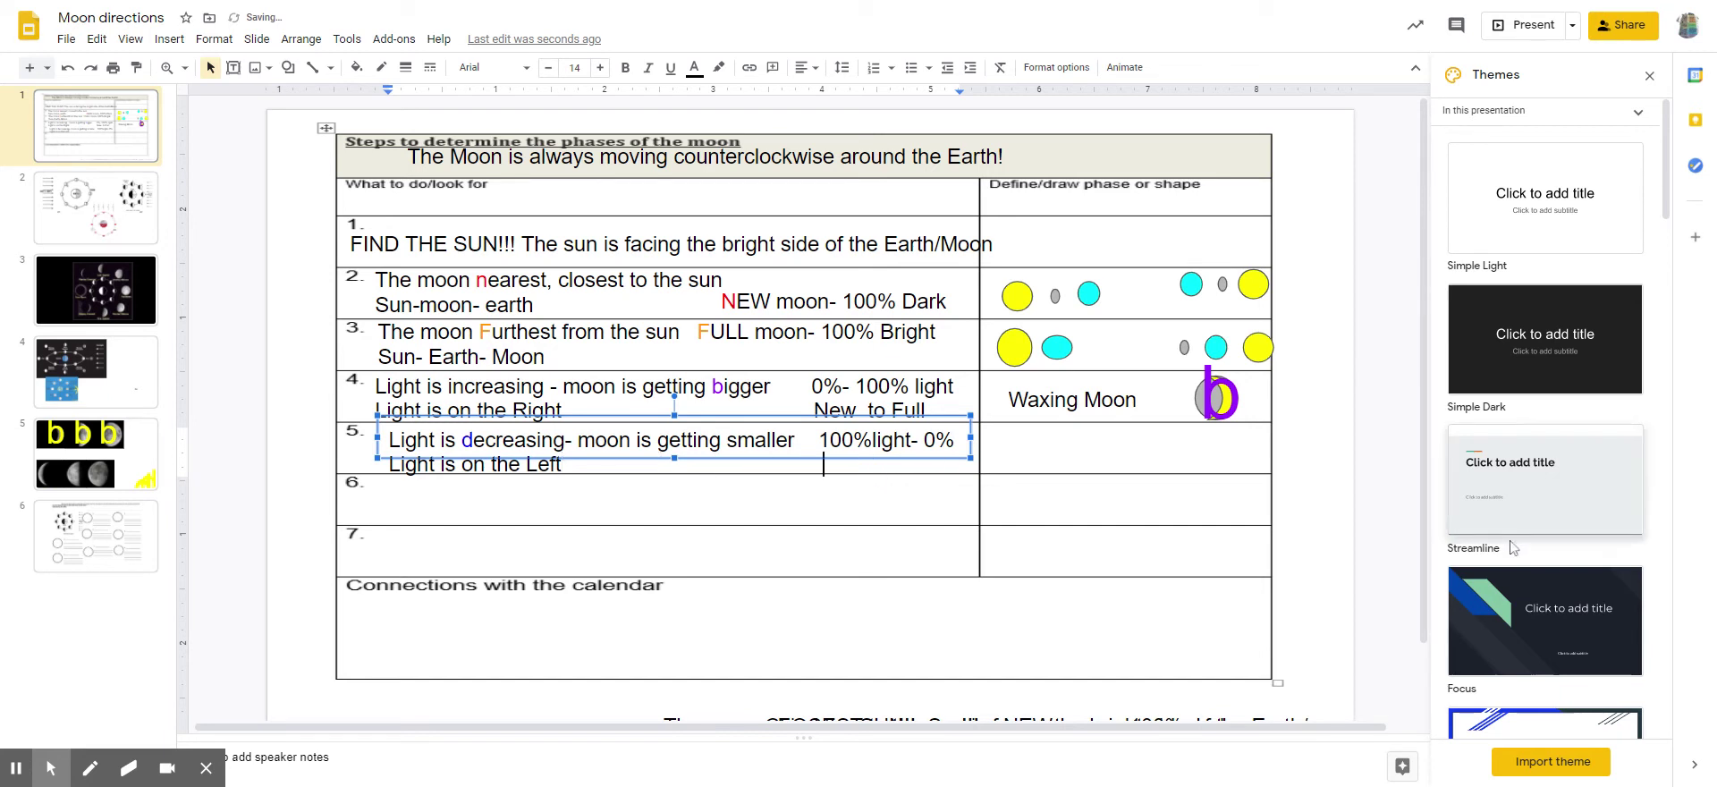
text(Full to New)
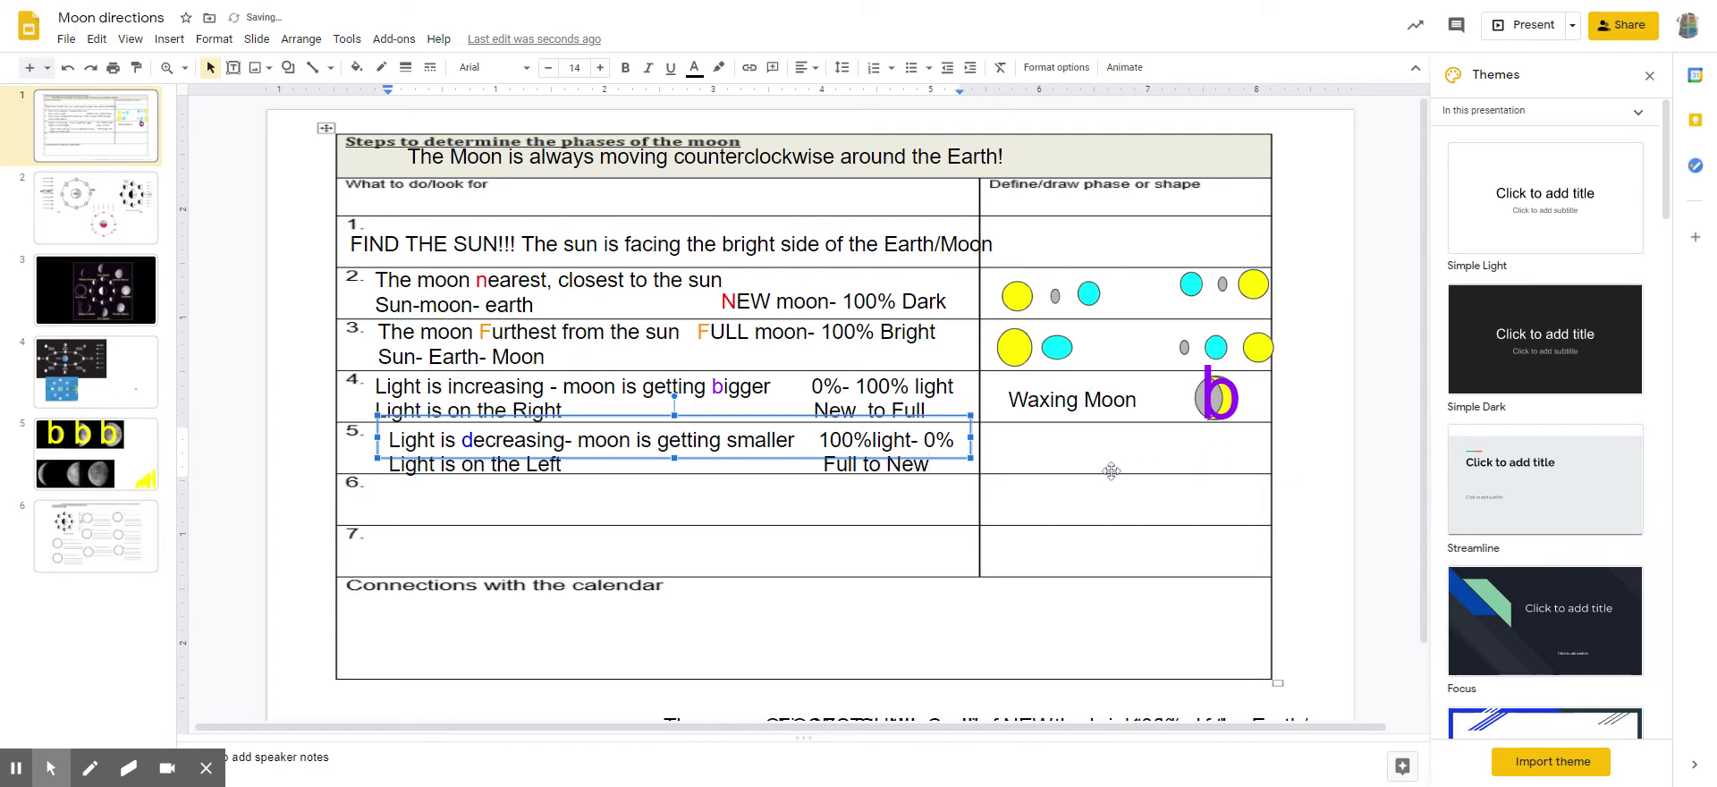
click(1073, 429)
click(1051, 407)
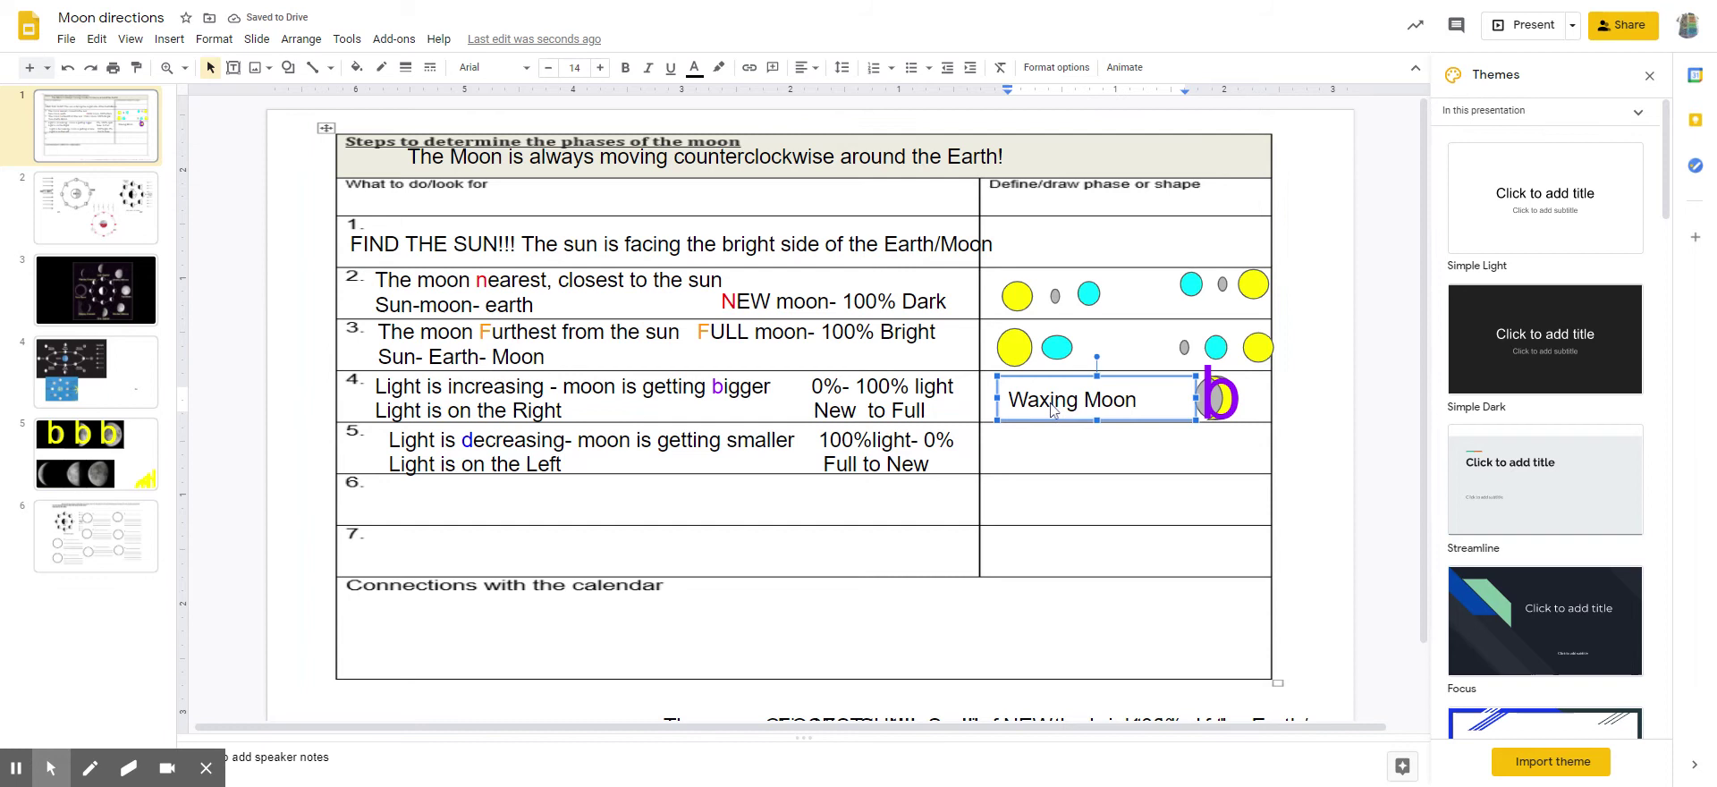
click(1035, 461)
click(1021, 400)
click(1042, 441)
key(ctrl+v)
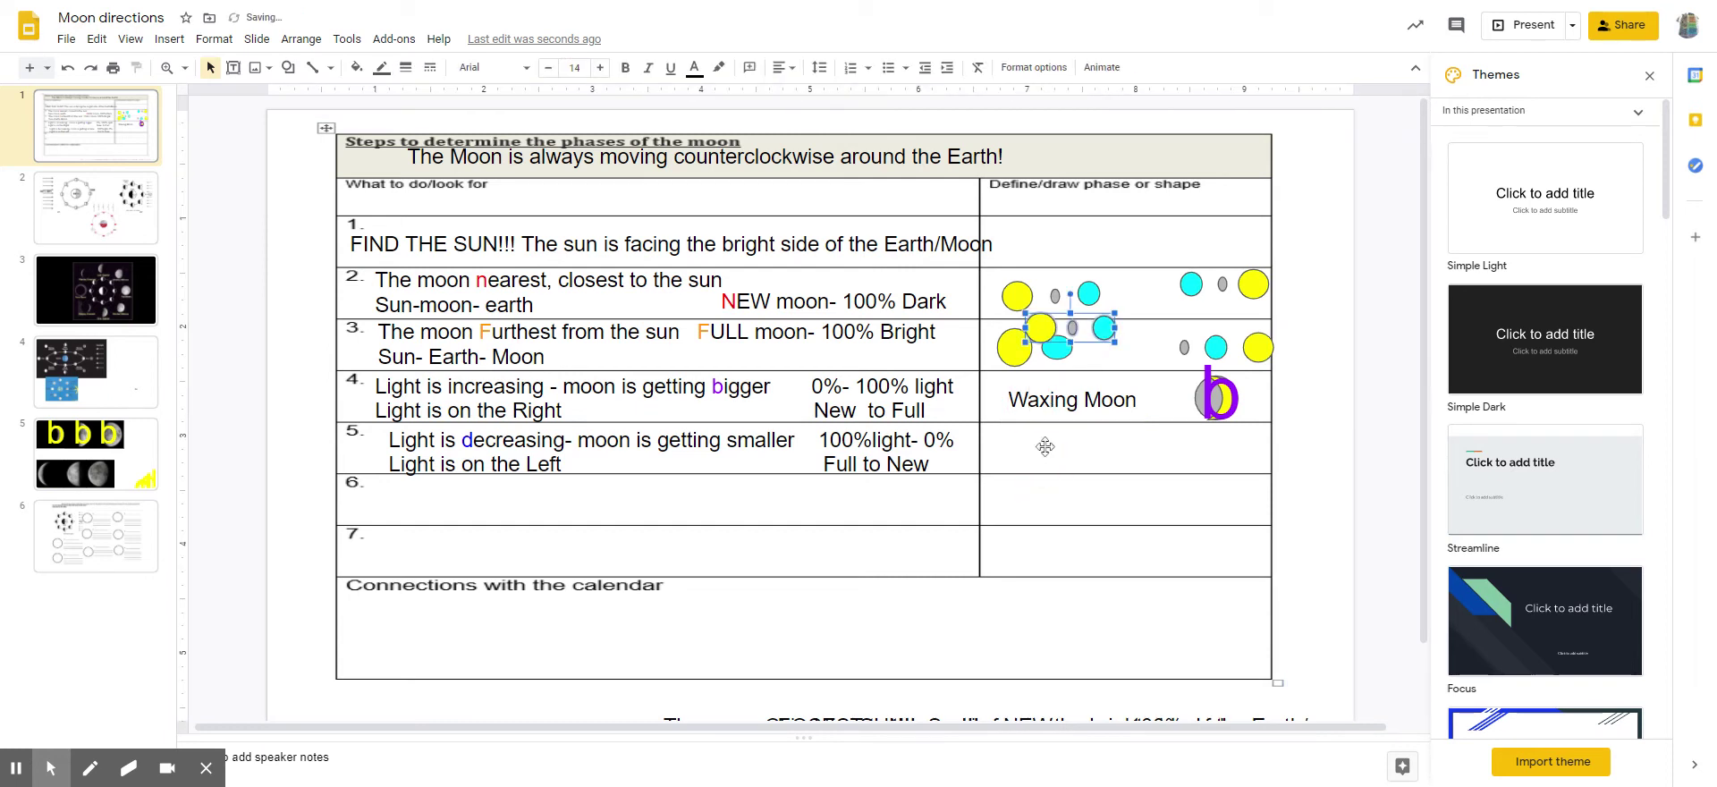
click(69, 69)
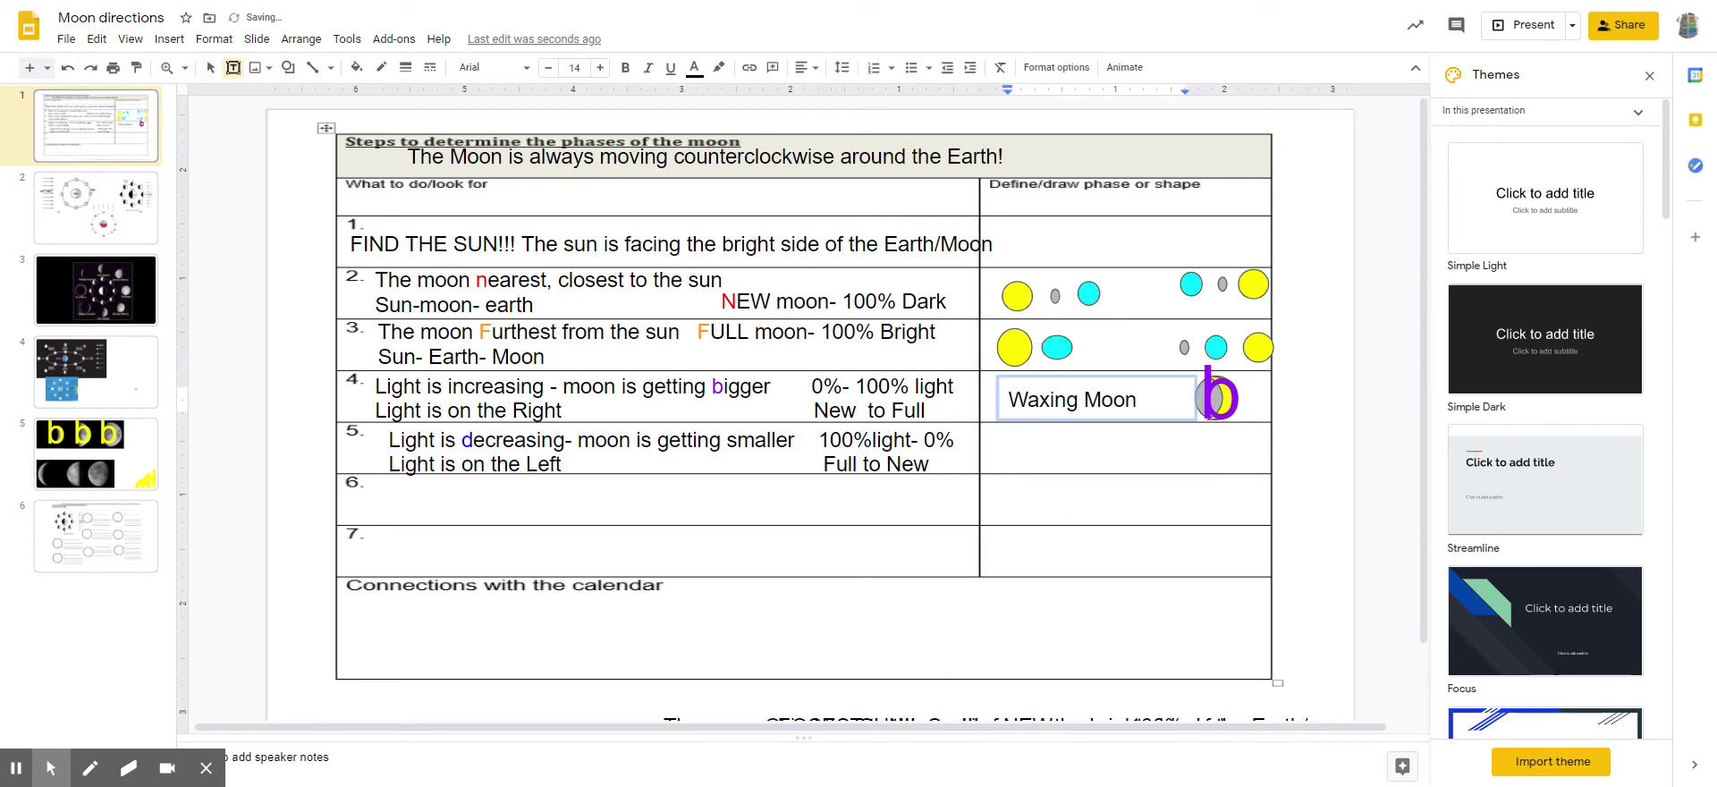
Add a "Wanning Moon" text box in row 5's define/draw column and align it beneath "Waxing Moon"
drag(1002, 430, 1170, 465)
text(W)
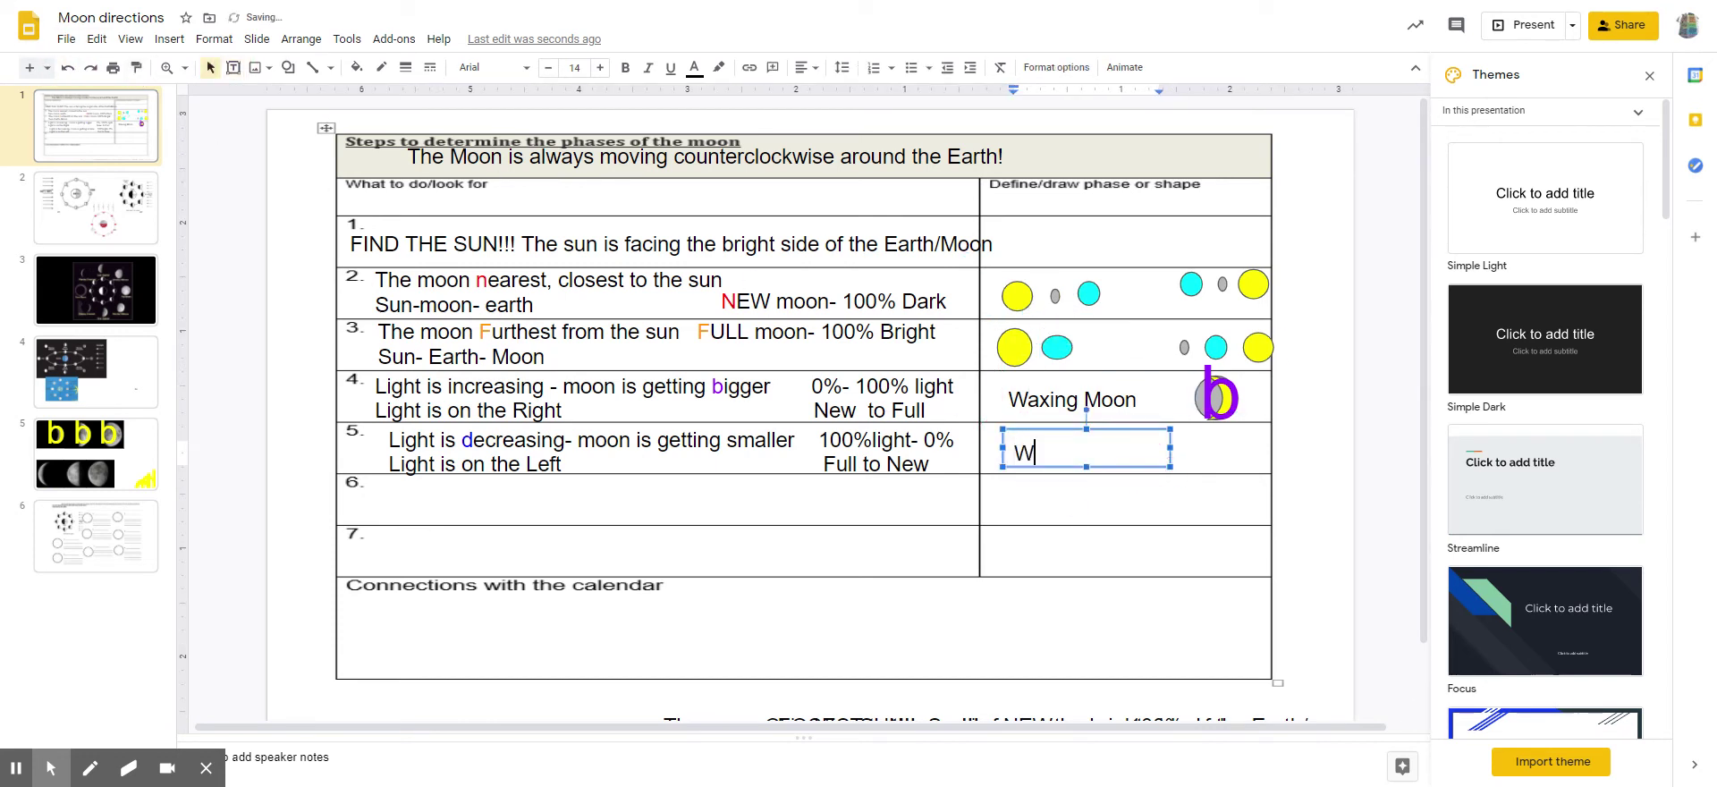
text(anning Moon)
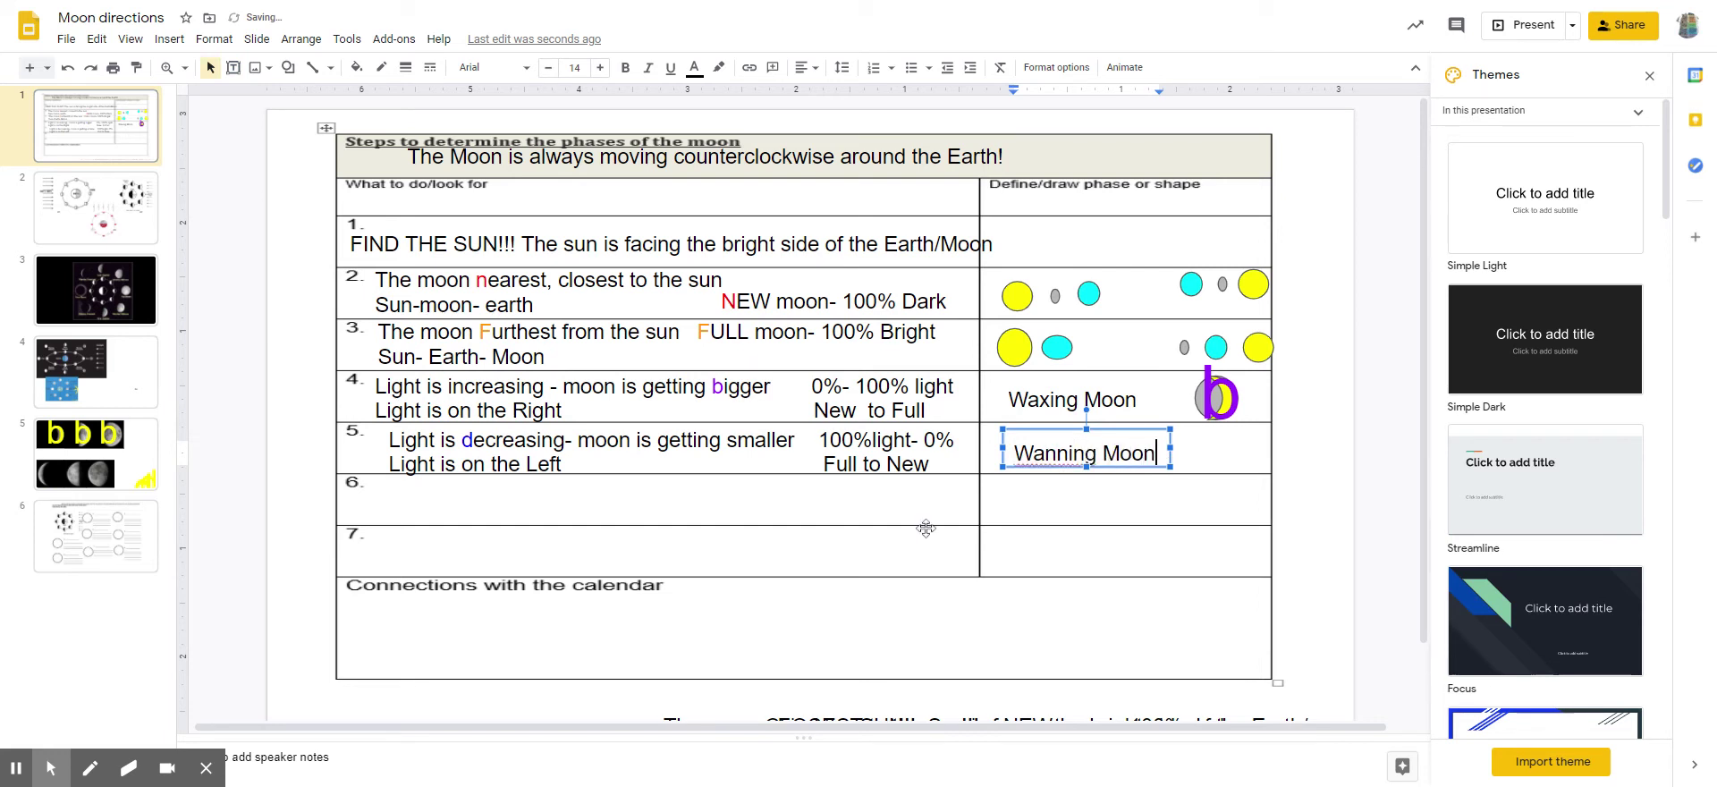
click(1198, 488)
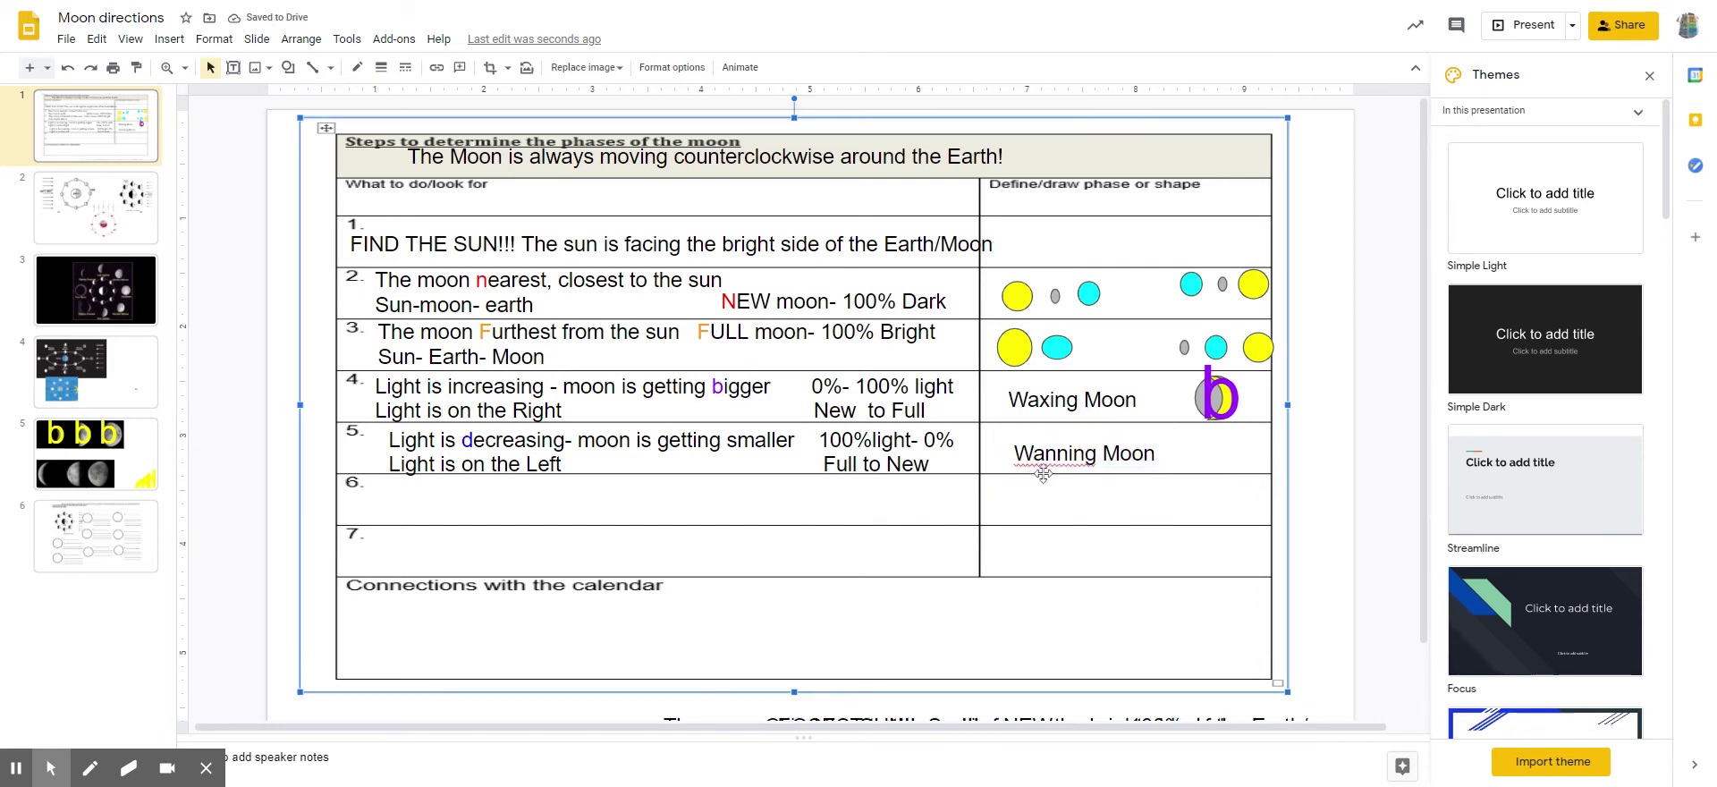
click(1150, 442)
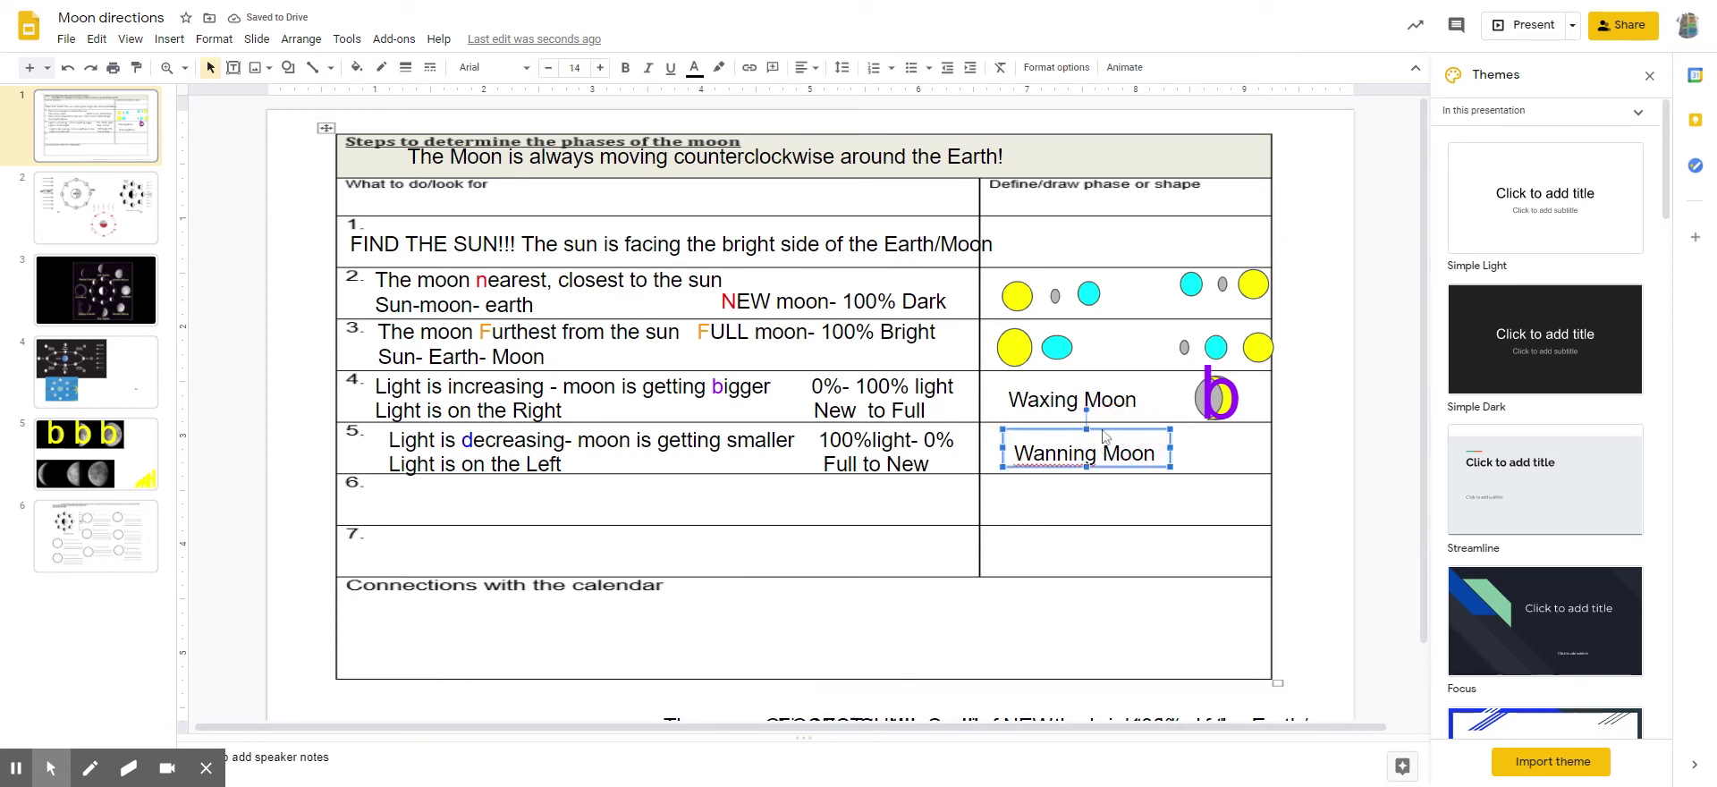
drag(1060, 432, 1046, 432)
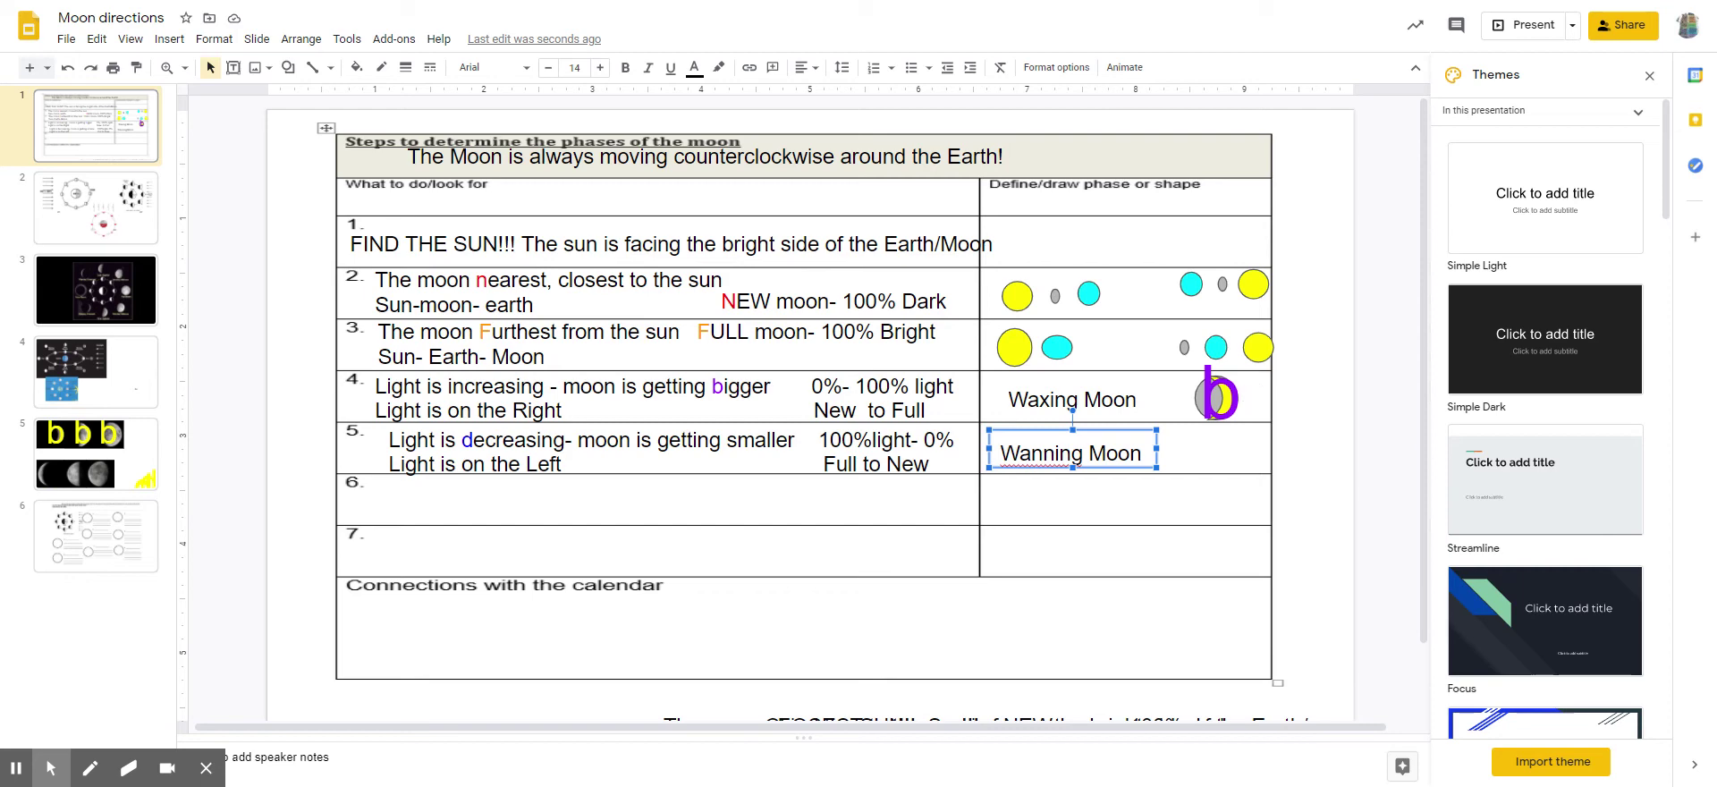
On slide 5, move one of the spare yellow "d" letters onto the crescent moon in the lower row of photos
click(85, 469)
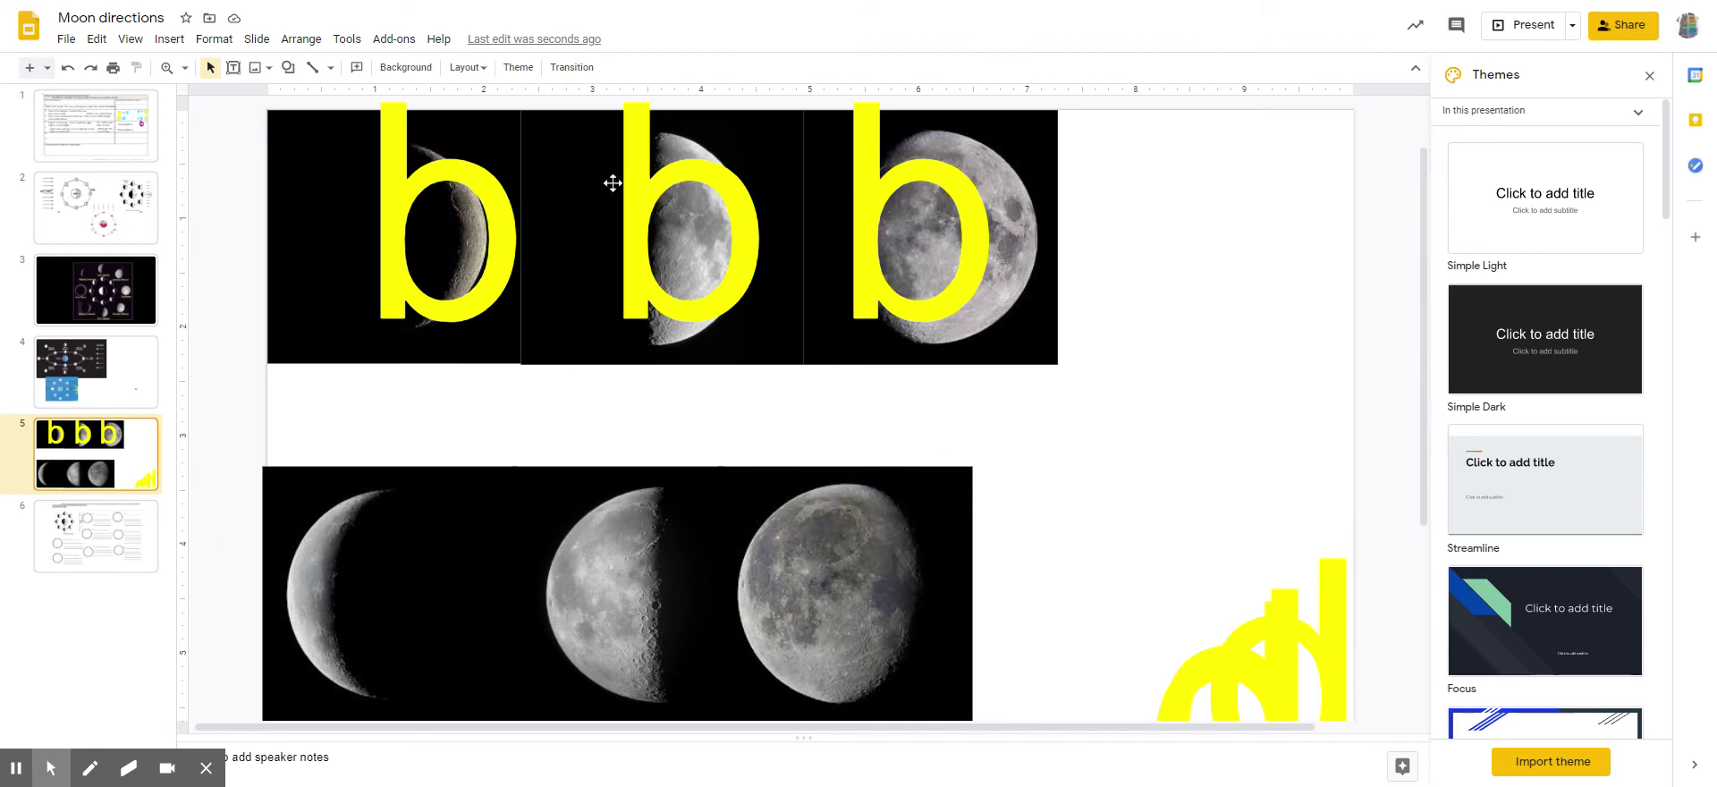
scroll(1118, 300, down, 1)
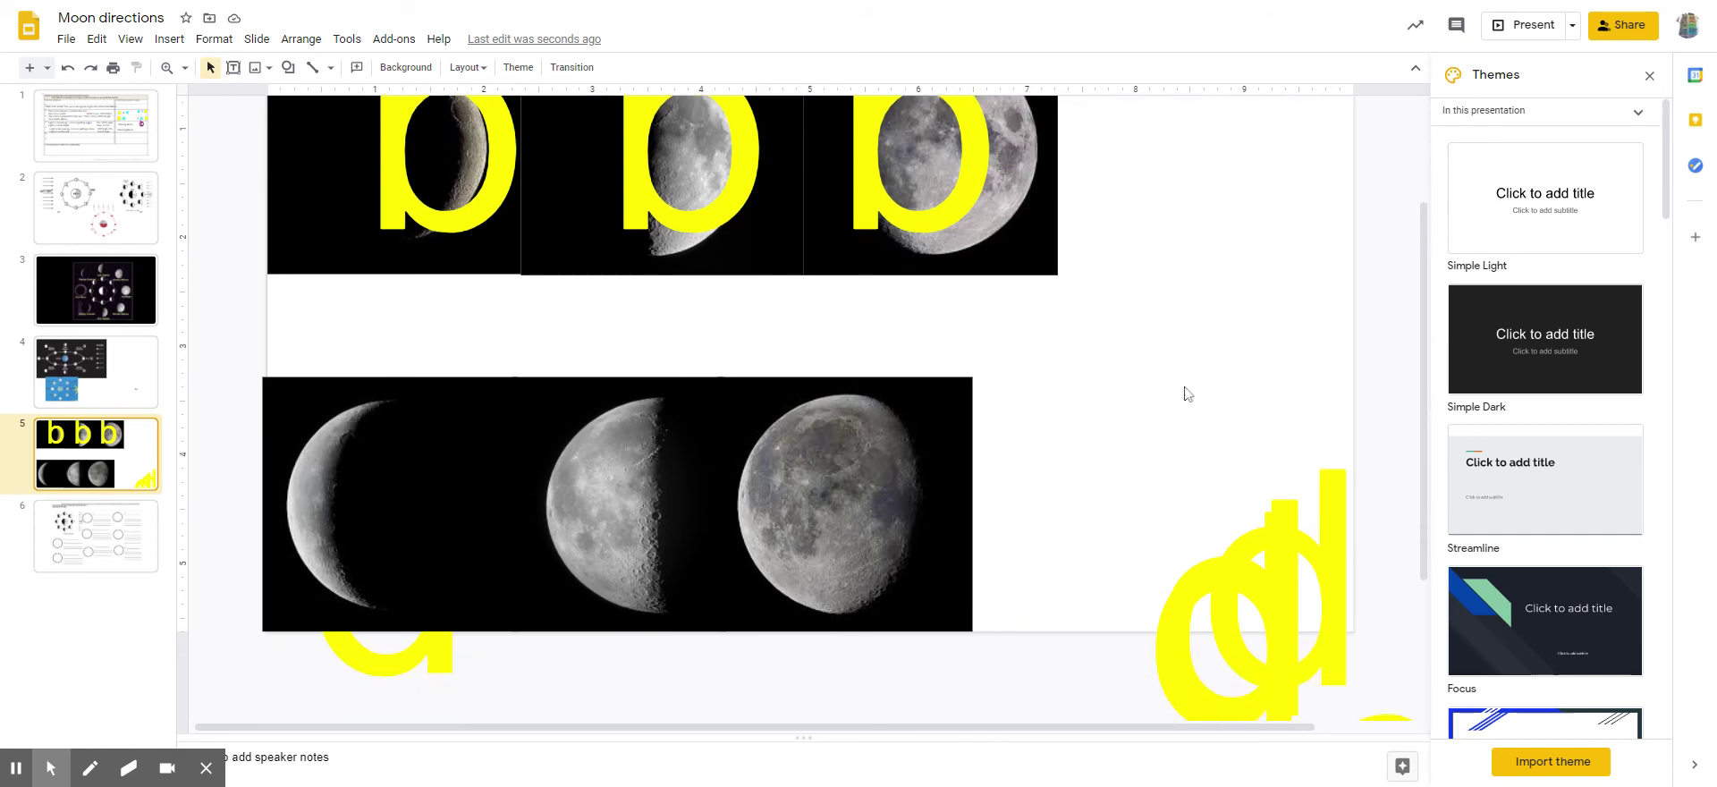
scroll(735, 575, up, 1)
click(1329, 625)
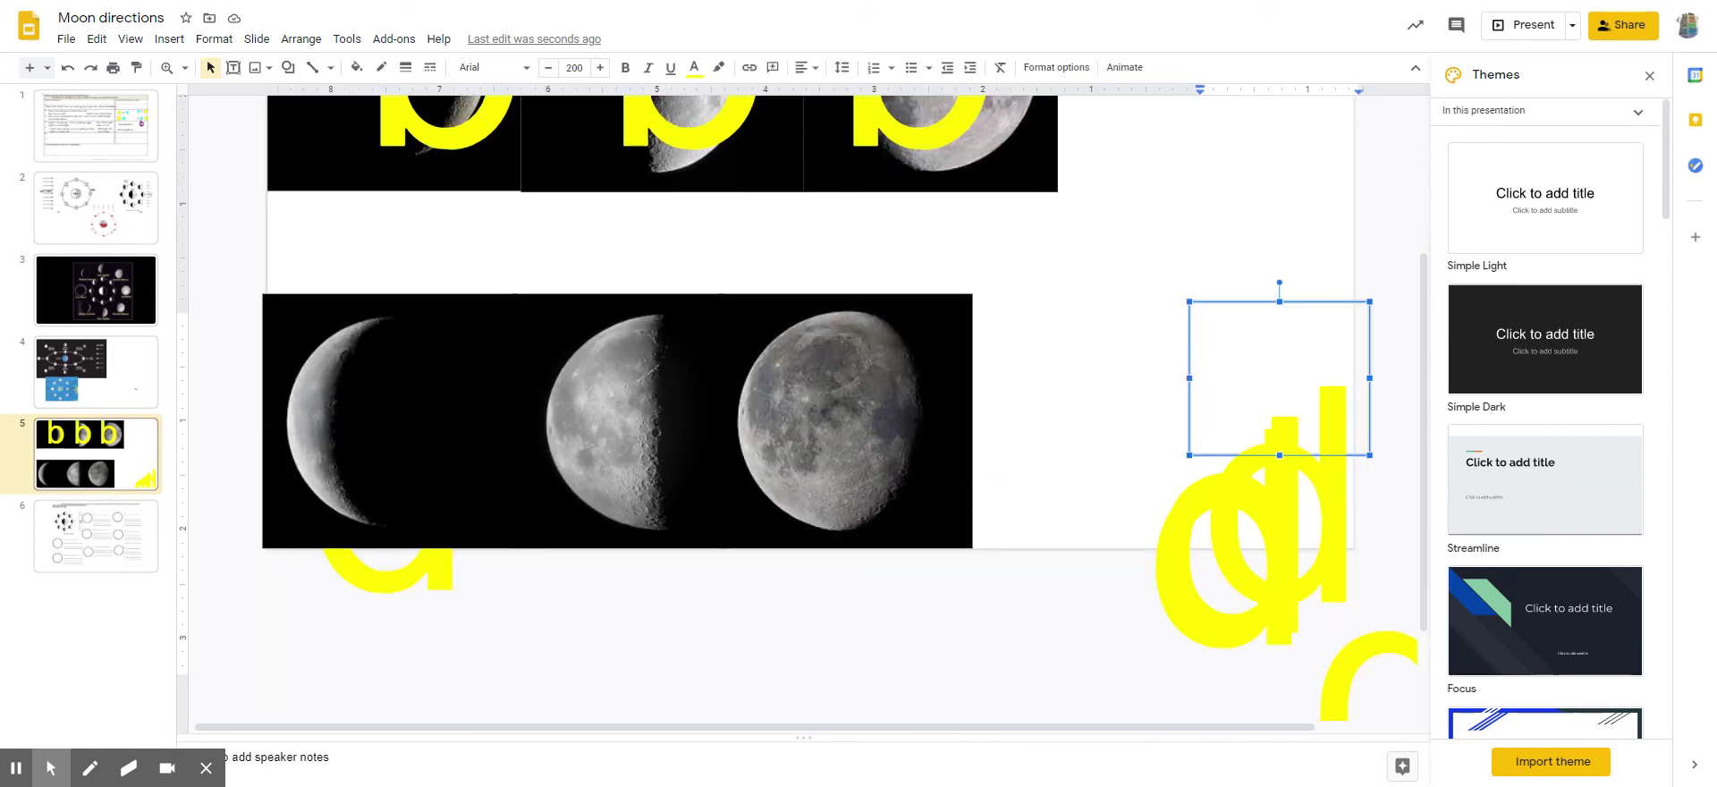
drag(1265, 302, 354, 313)
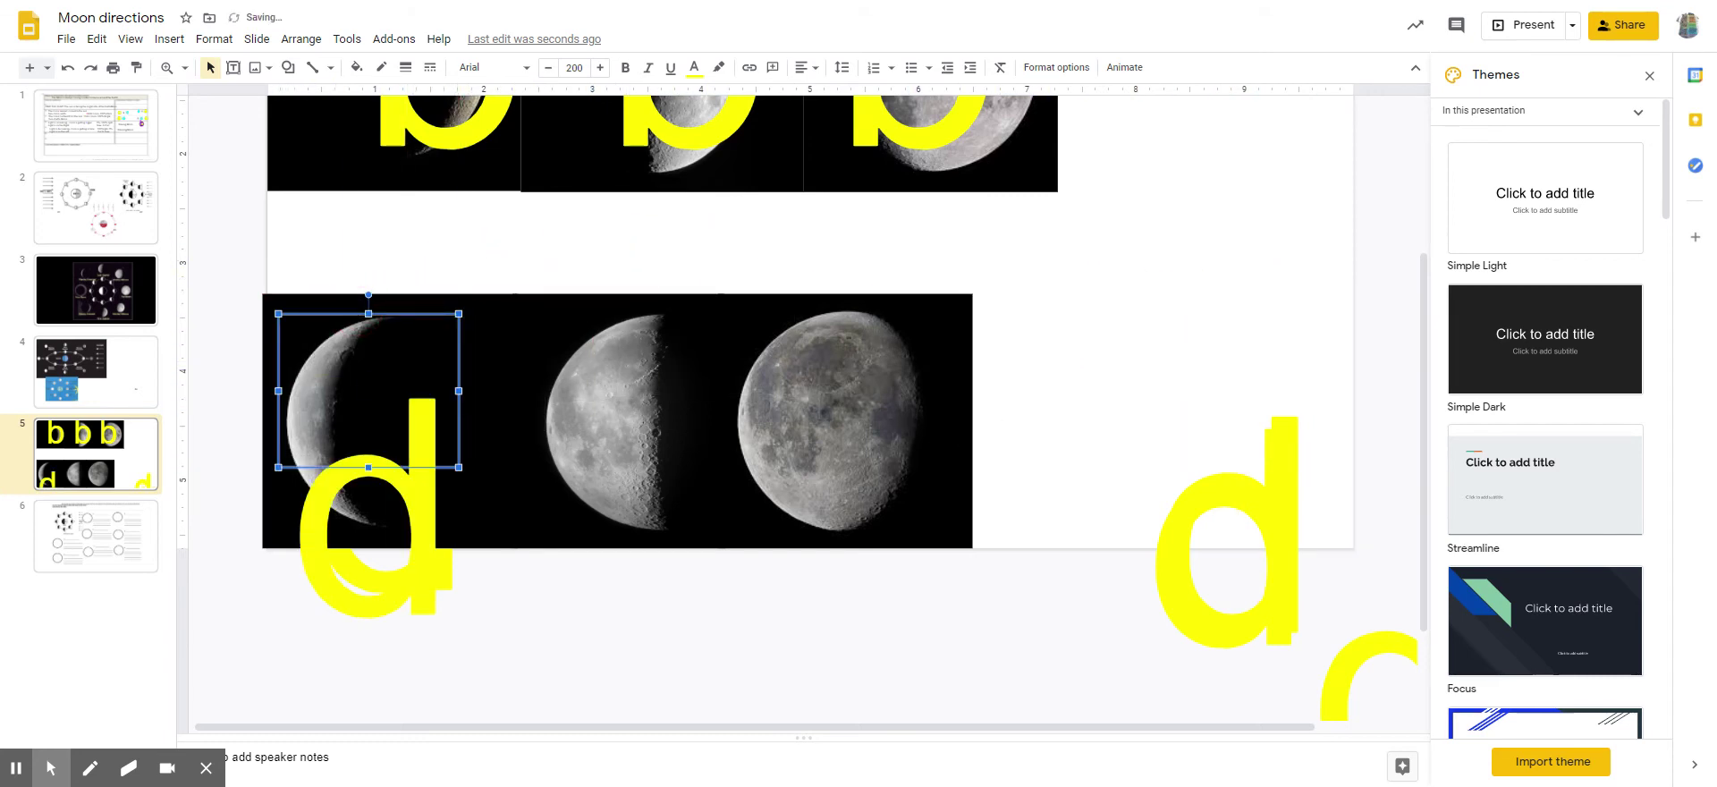
mouse_move(406, 307)
mouse_down()
mouse_move(397, 254)
mouse_move(403, 328)
mouse_up()
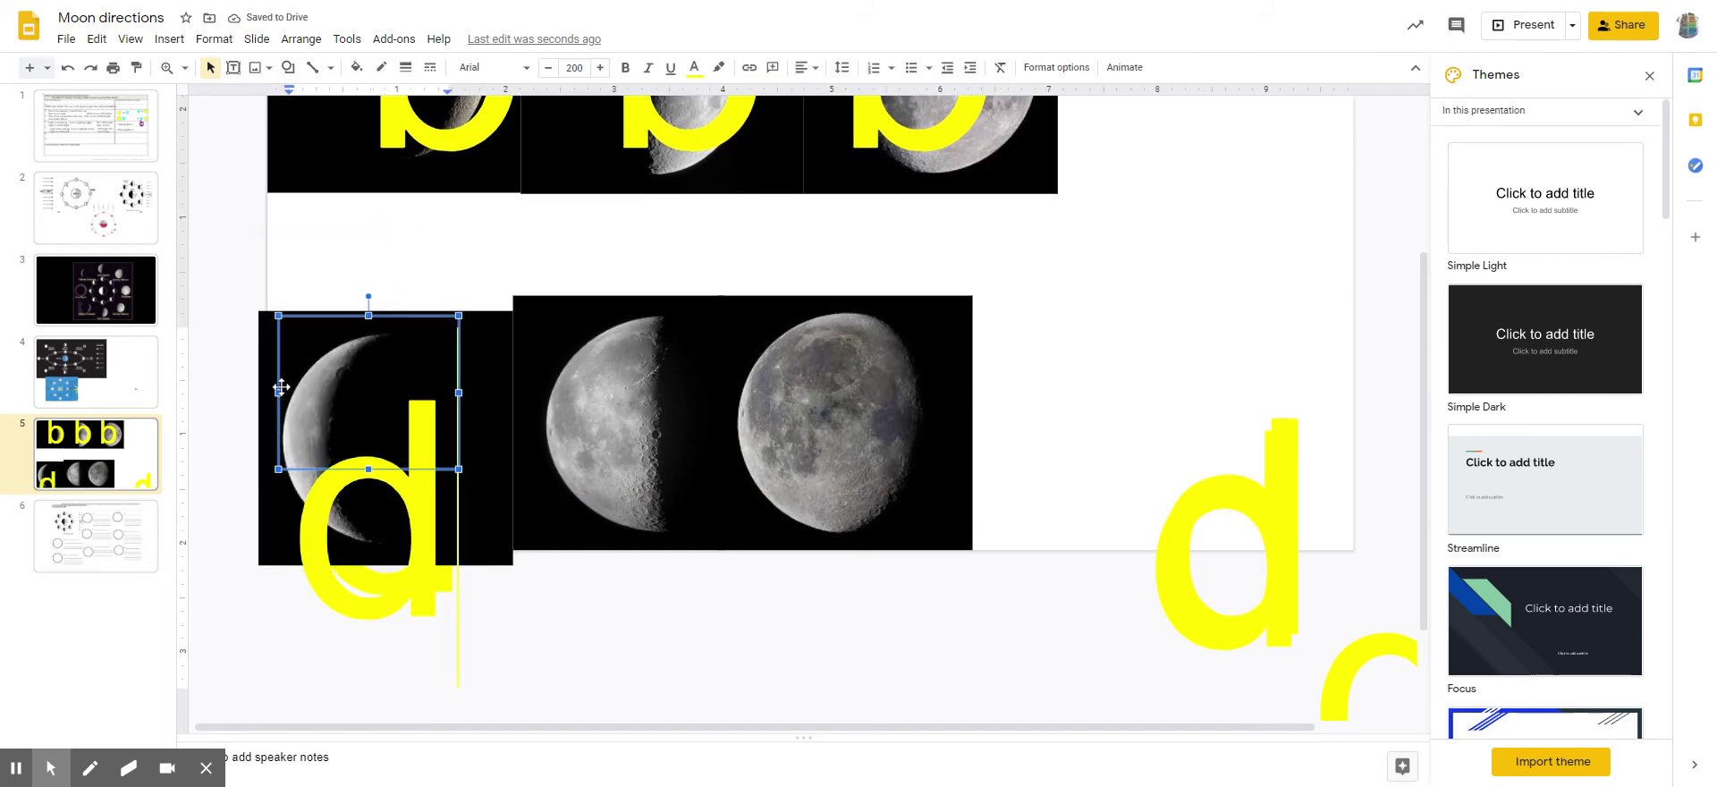
click(273, 371)
mouse_move(274, 371)
mouse_down()
mouse_move(275, 319)
mouse_move(283, 375)
mouse_up()
click(276, 322)
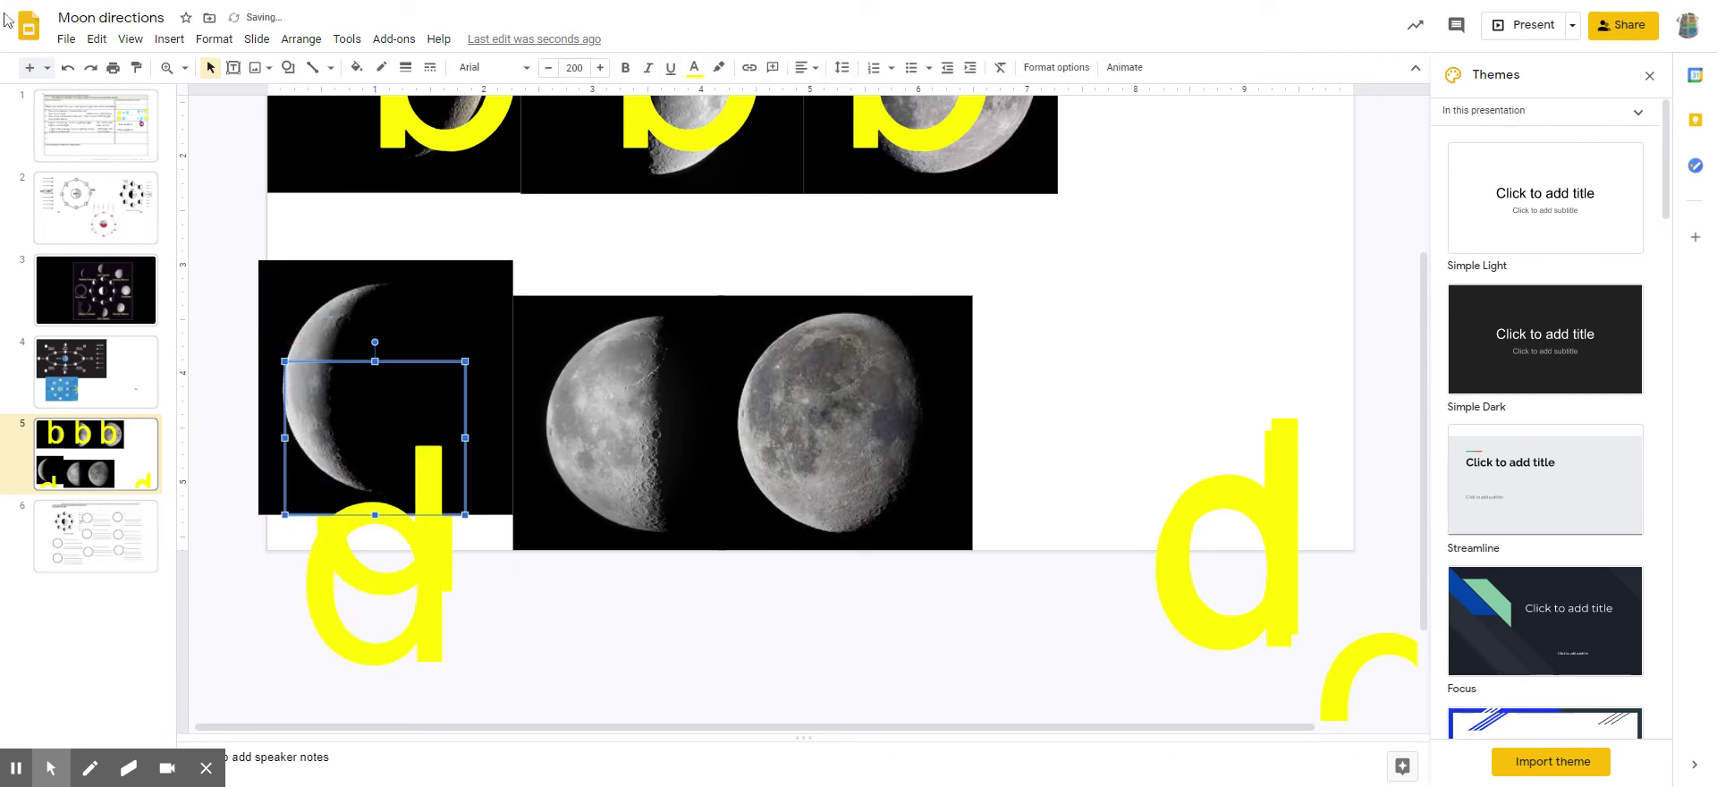
click(68, 67)
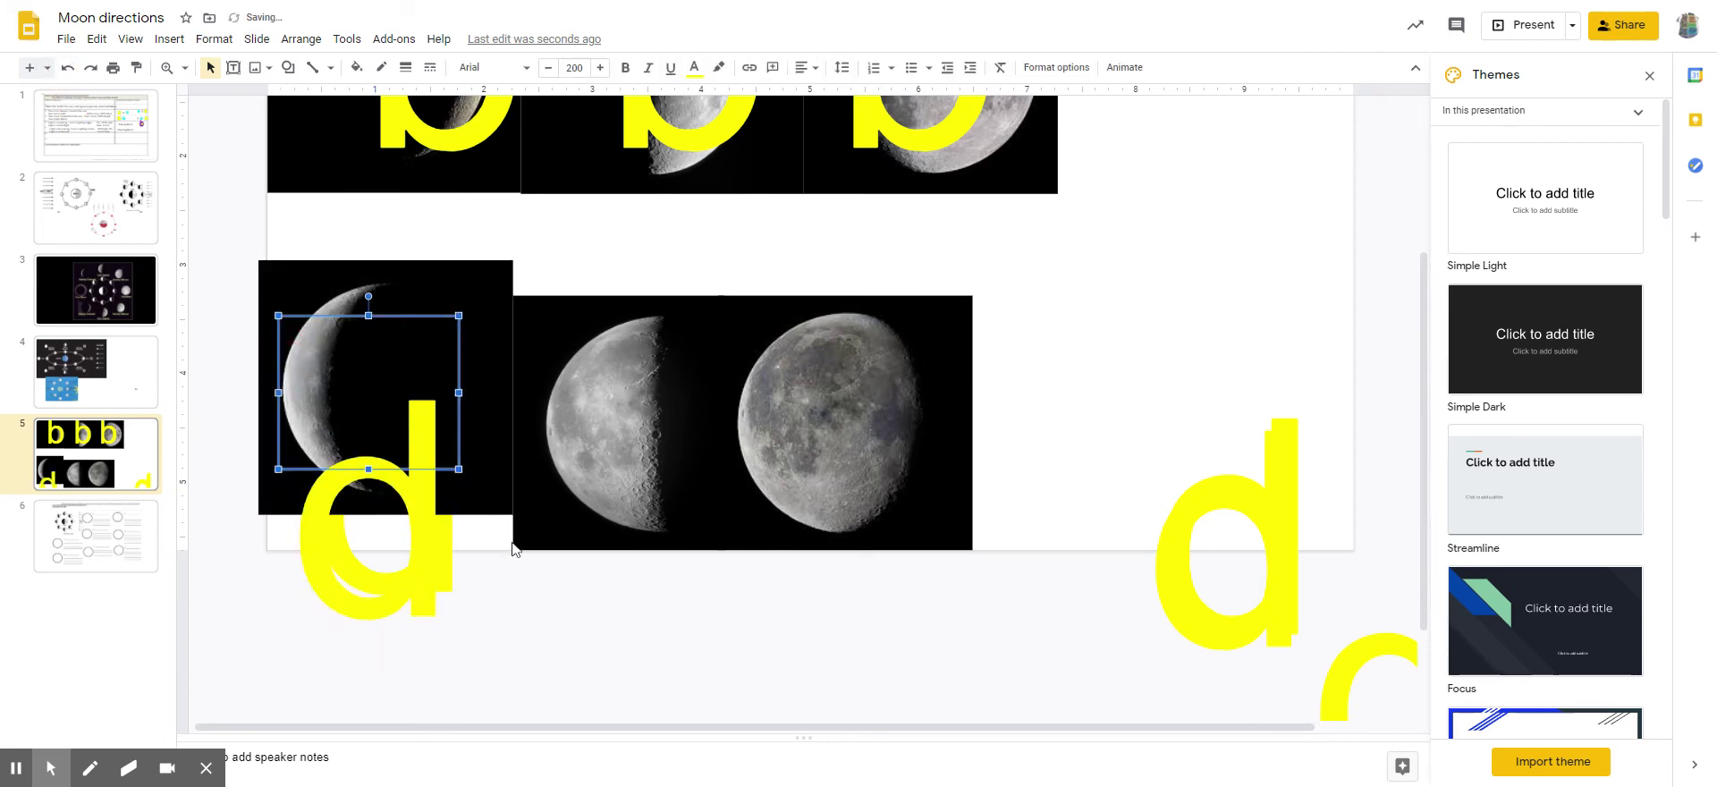
click(68, 67)
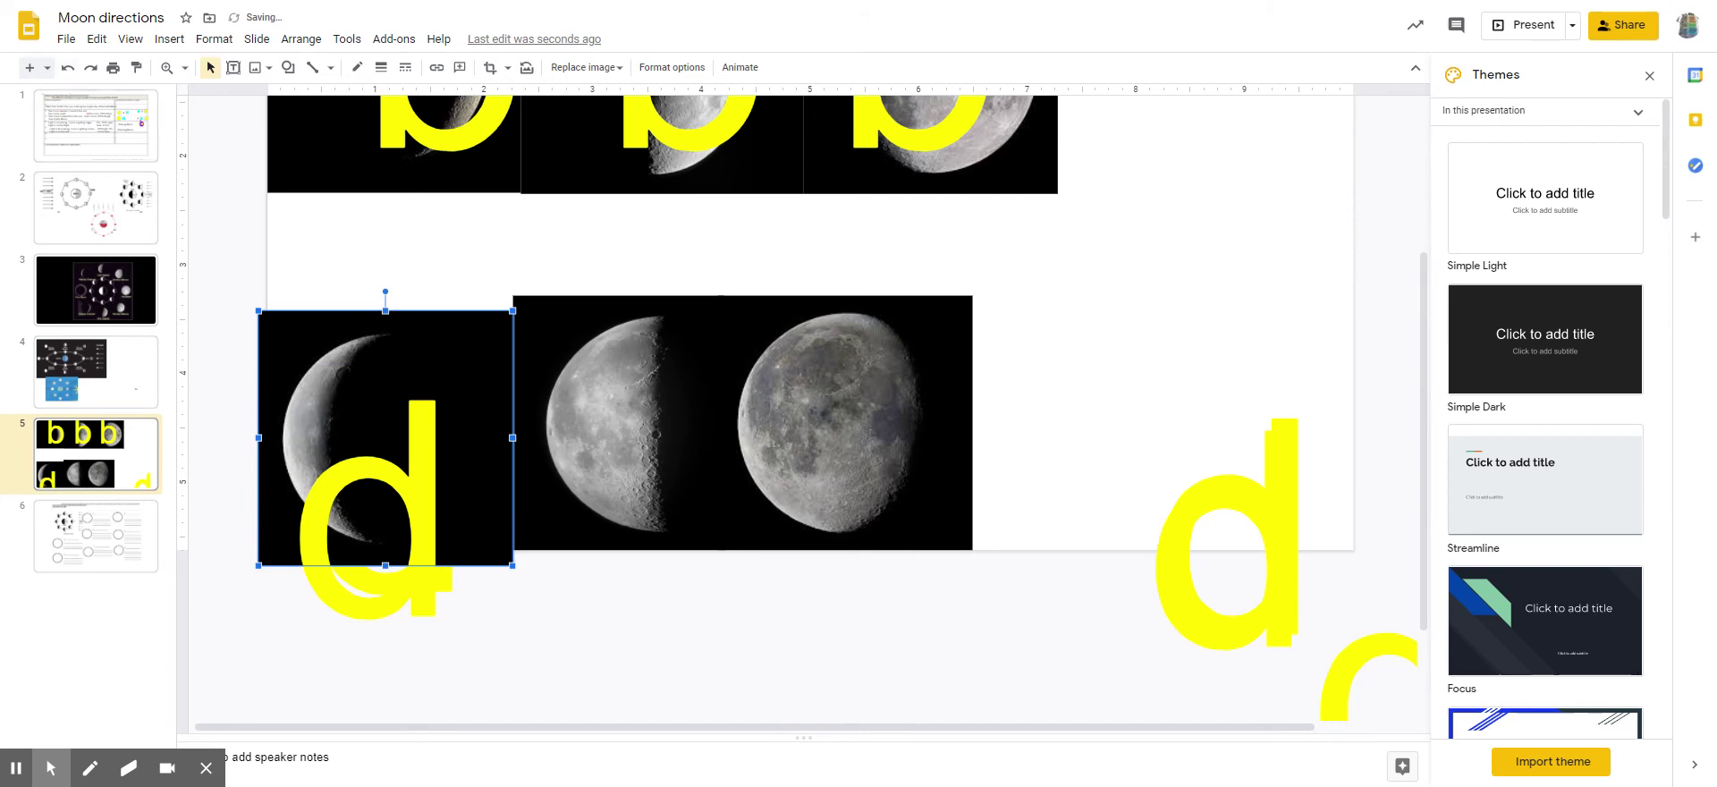
Align the crescent photo with the lower row of moon photos and move its yellow "d" up over the crescent
click(458, 340)
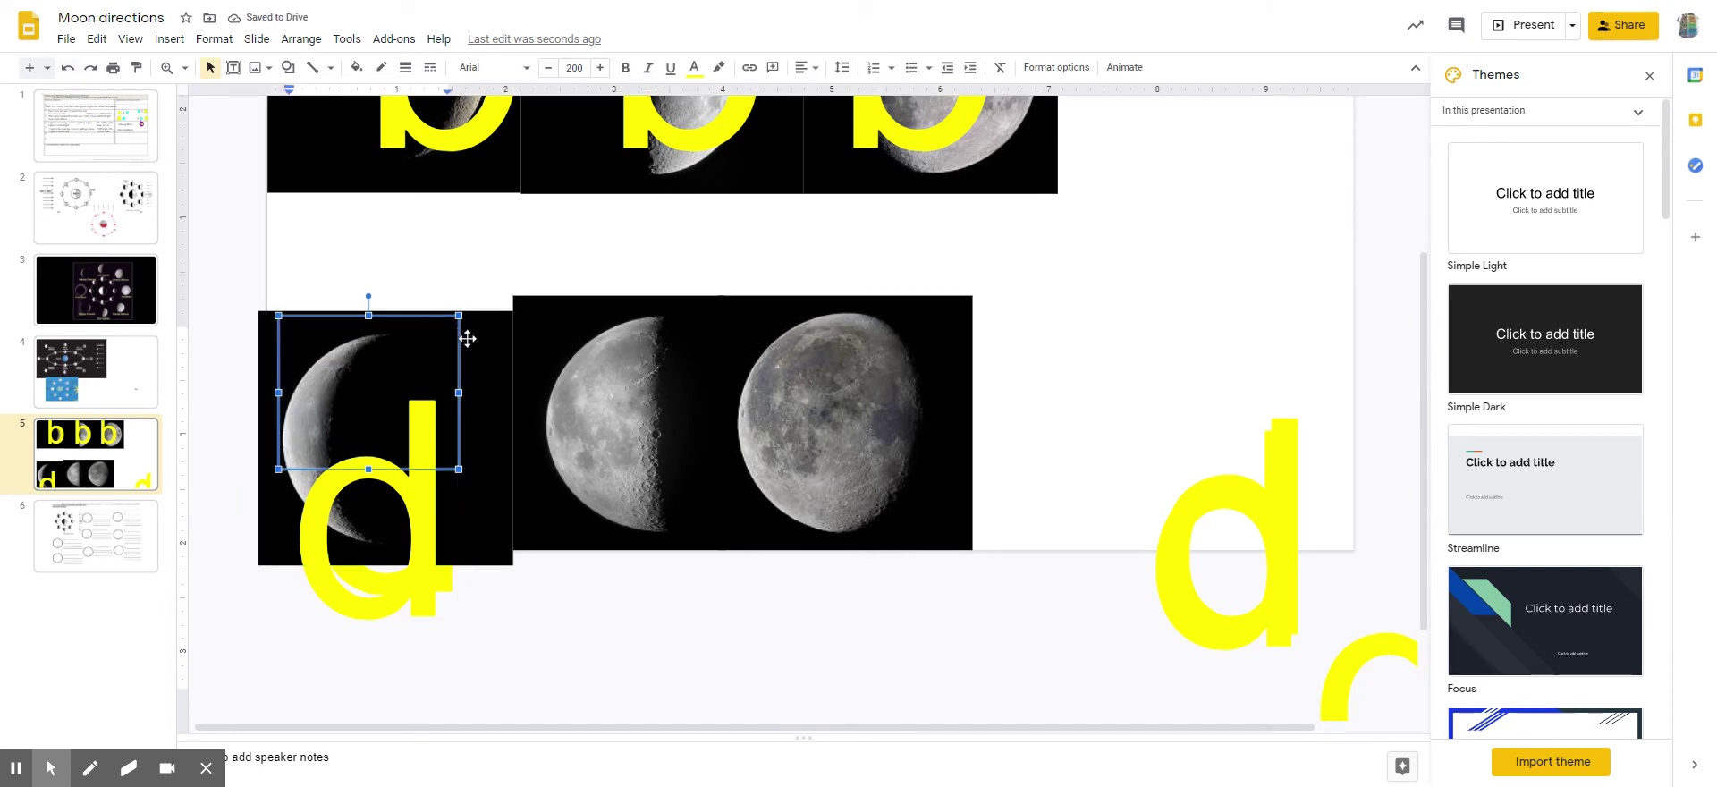
drag(466, 338, 476, 322)
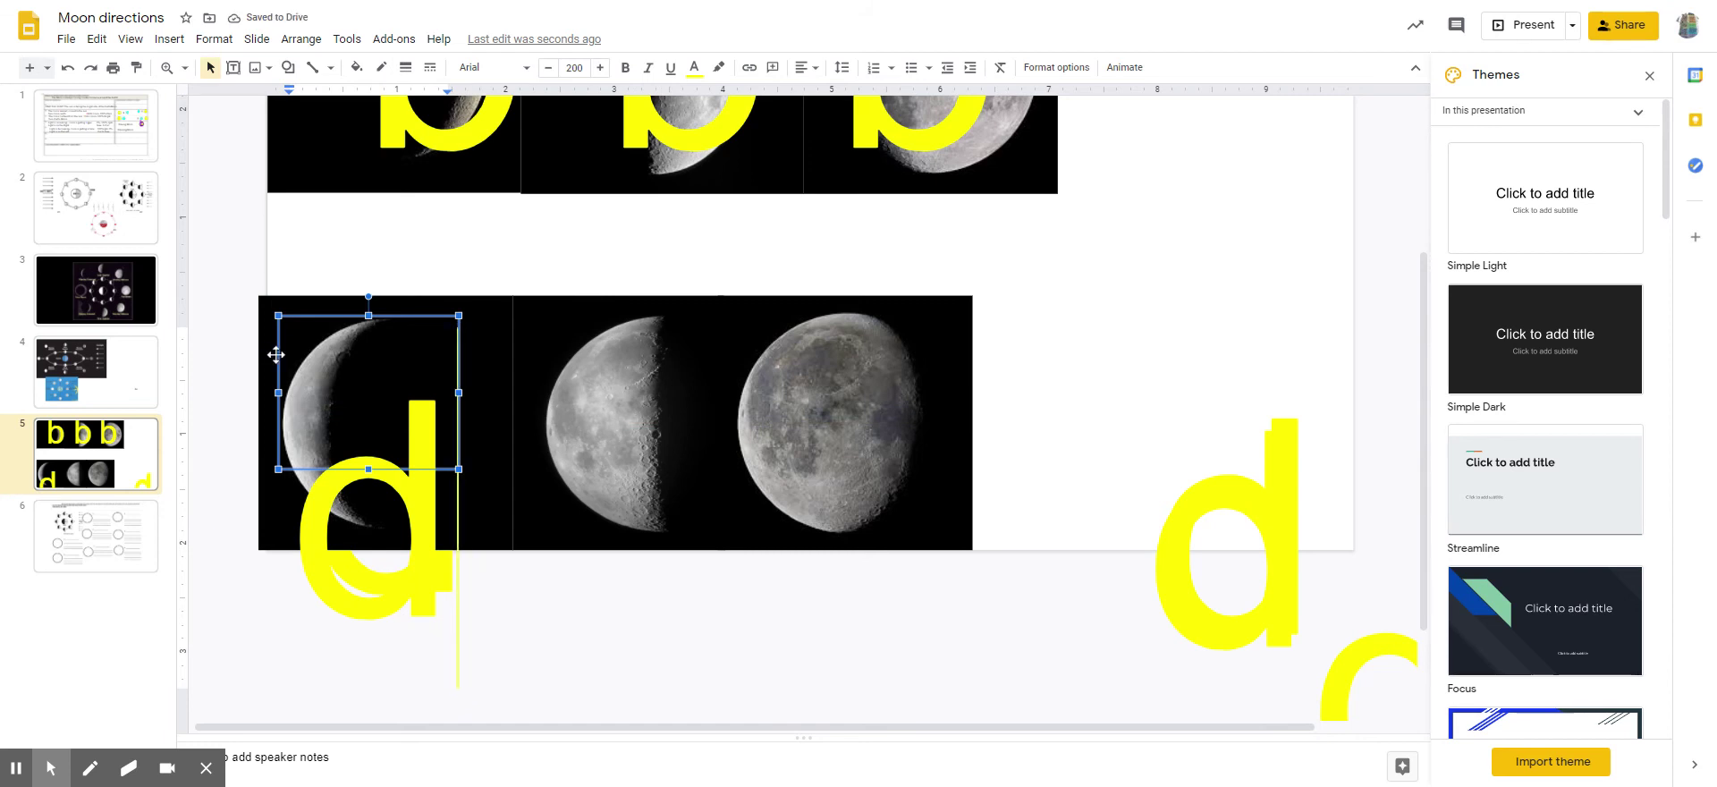
drag(275, 354, 247, 235)
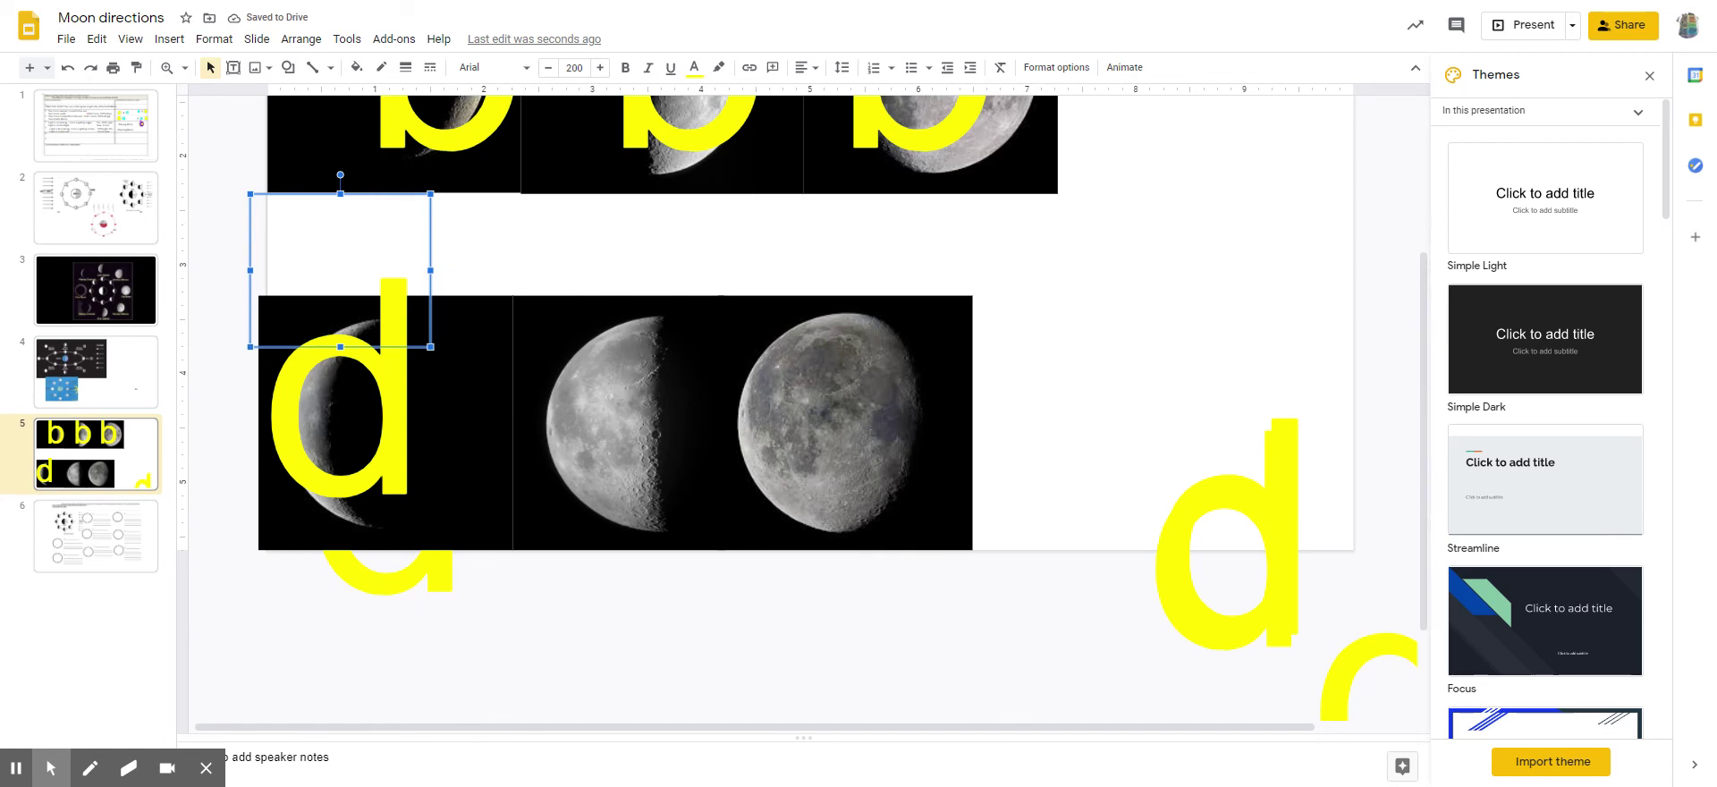
Delete the duplicate yellow "d" left behind the crescent photo
click(337, 583)
click(385, 590)
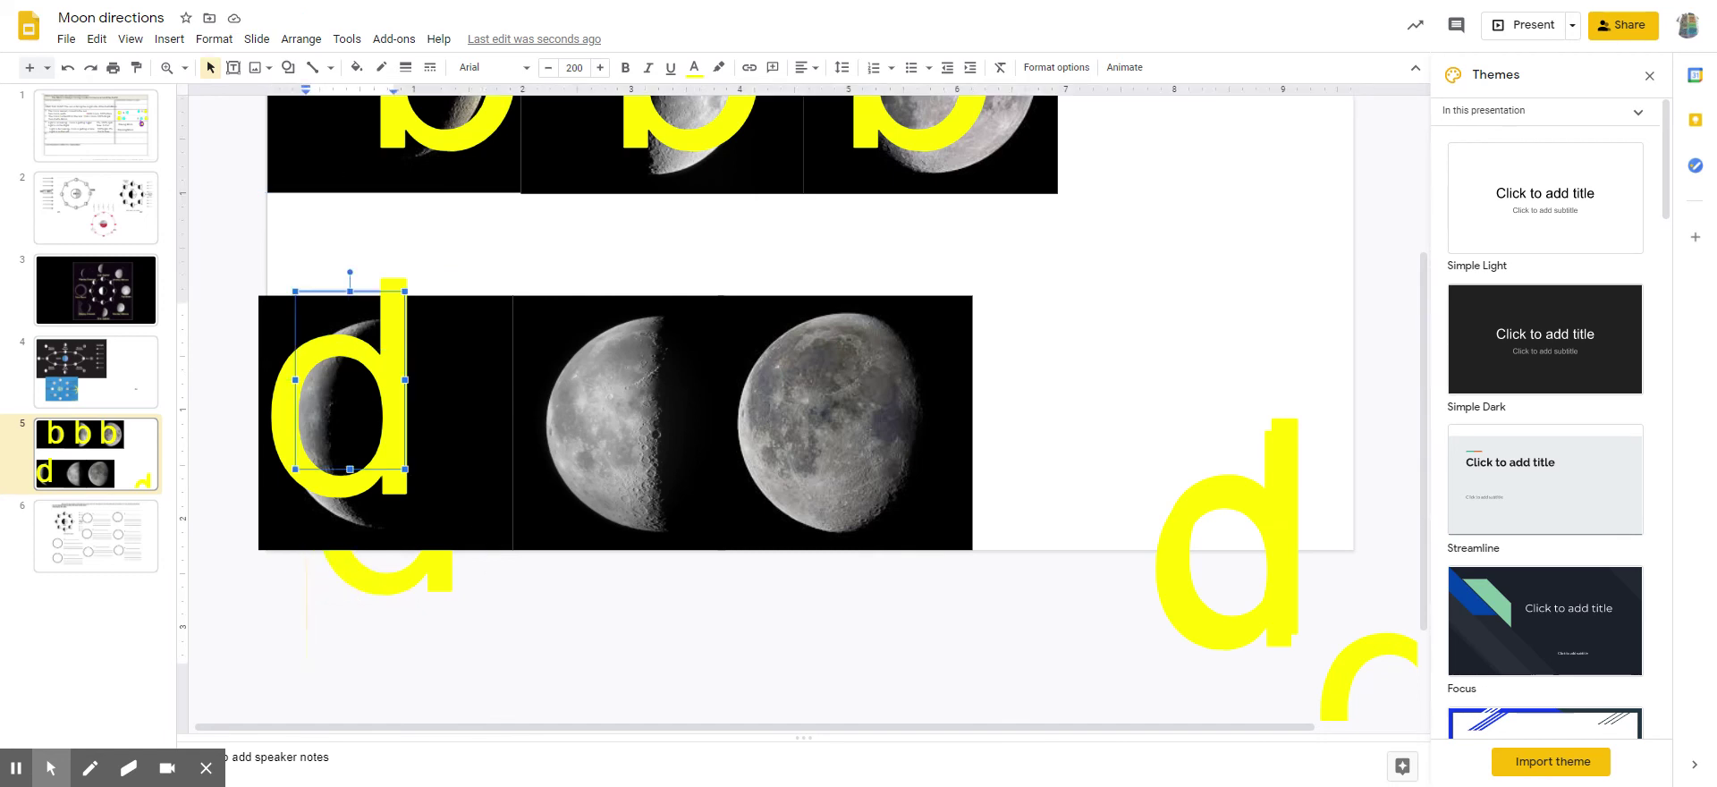
Move one of the stacked spare yellow "d" letters onto the half-moon photo in the middle of the lower row
click(1222, 626)
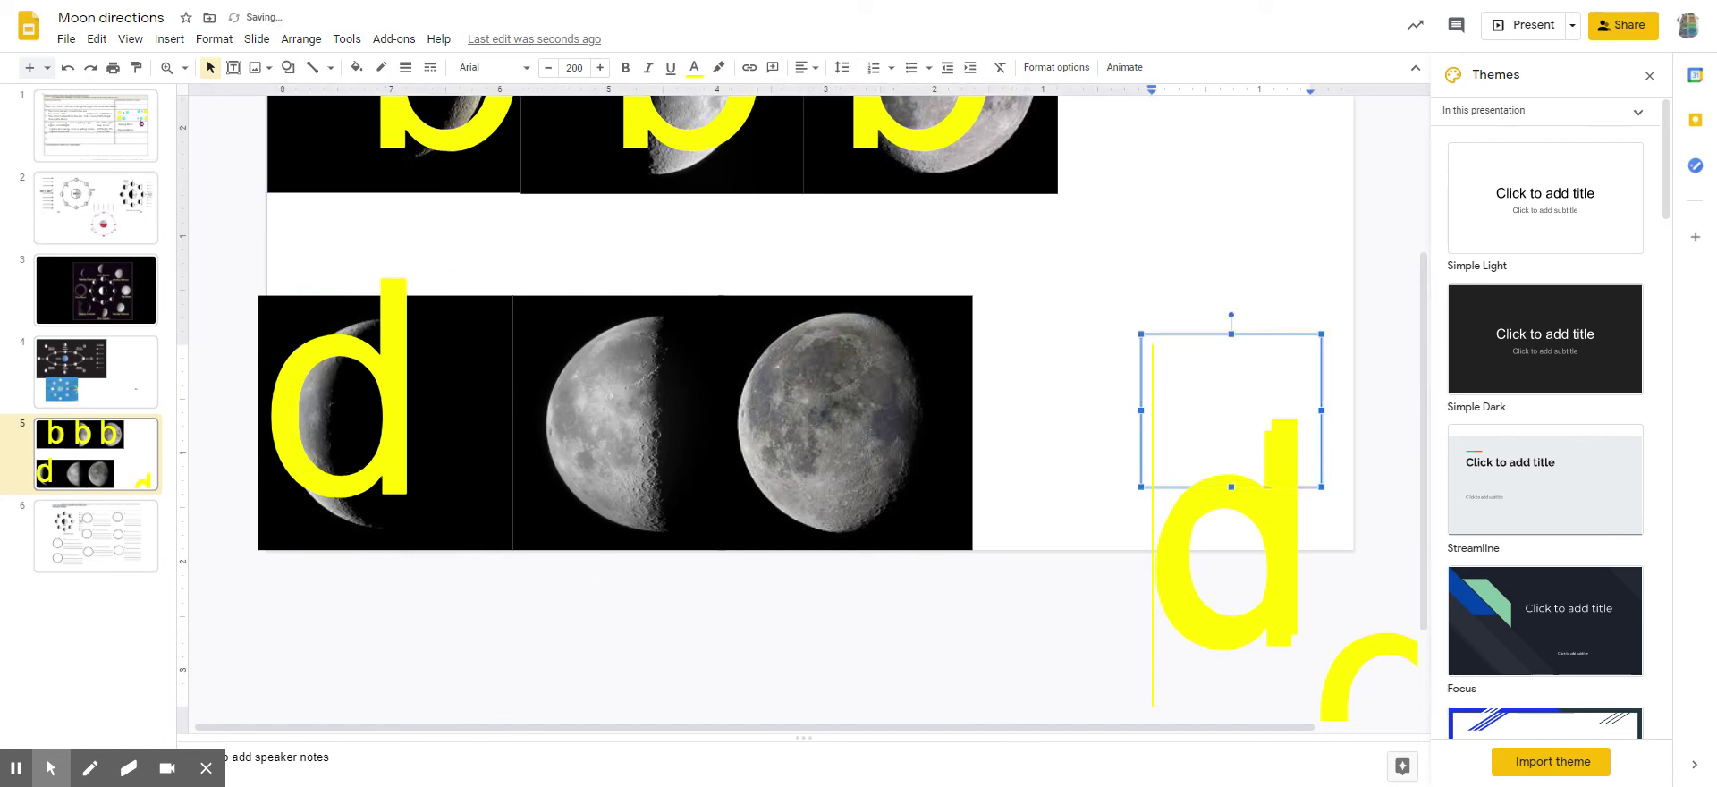
drag(1286, 335, 659, 208)
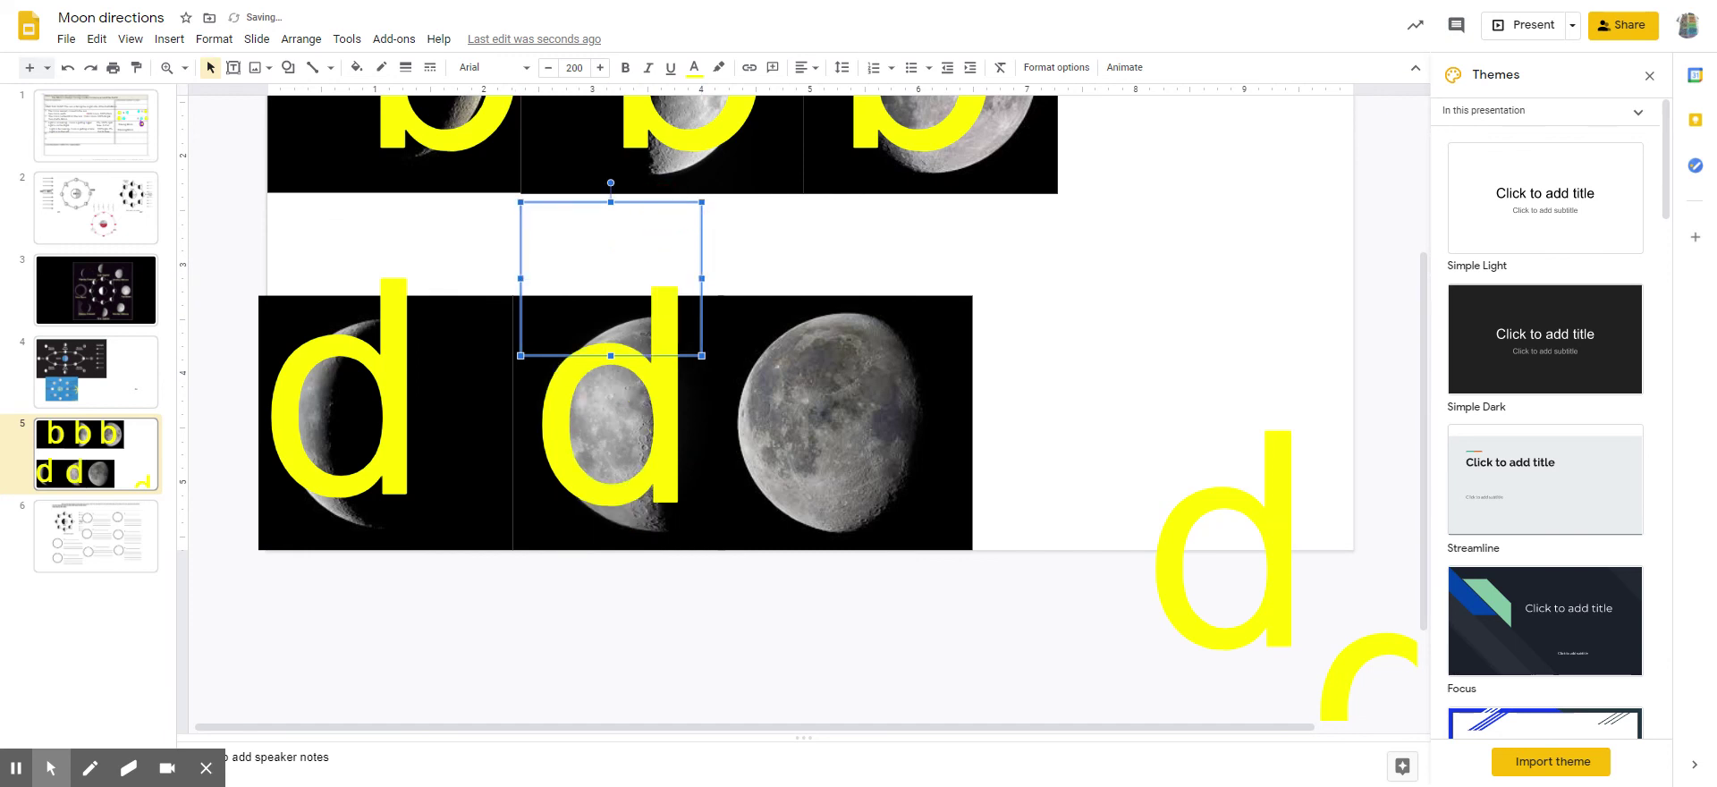
scroll(1074, 537, up, 3)
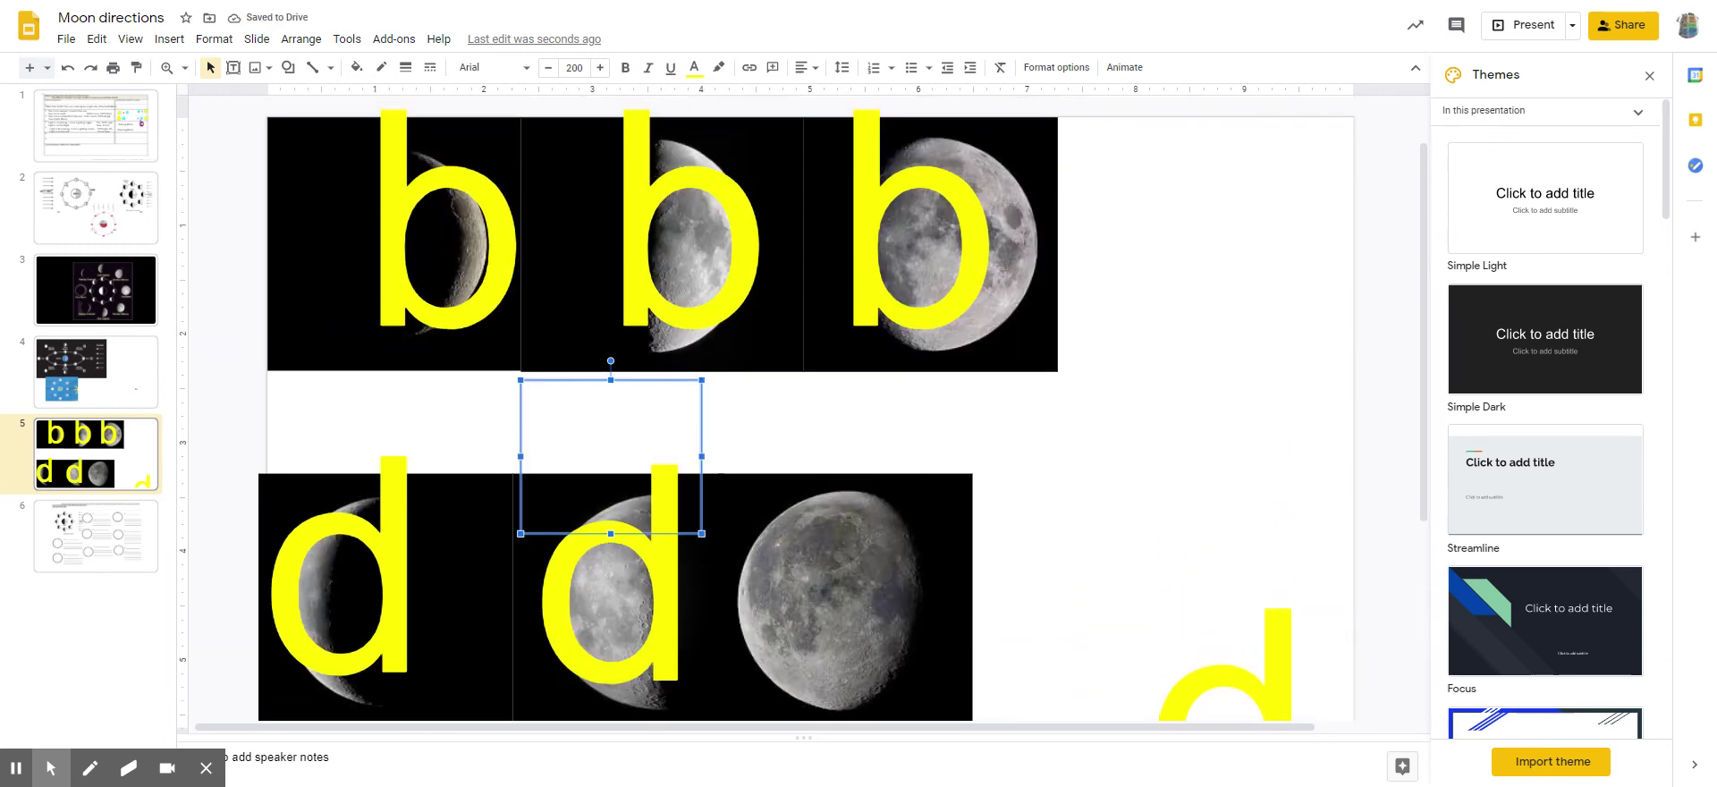
Move the remaining spare yellow "d" beside the slide's lower row onto the gibbous moon photo
scroll(1073, 537, down, 4)
click(1278, 420)
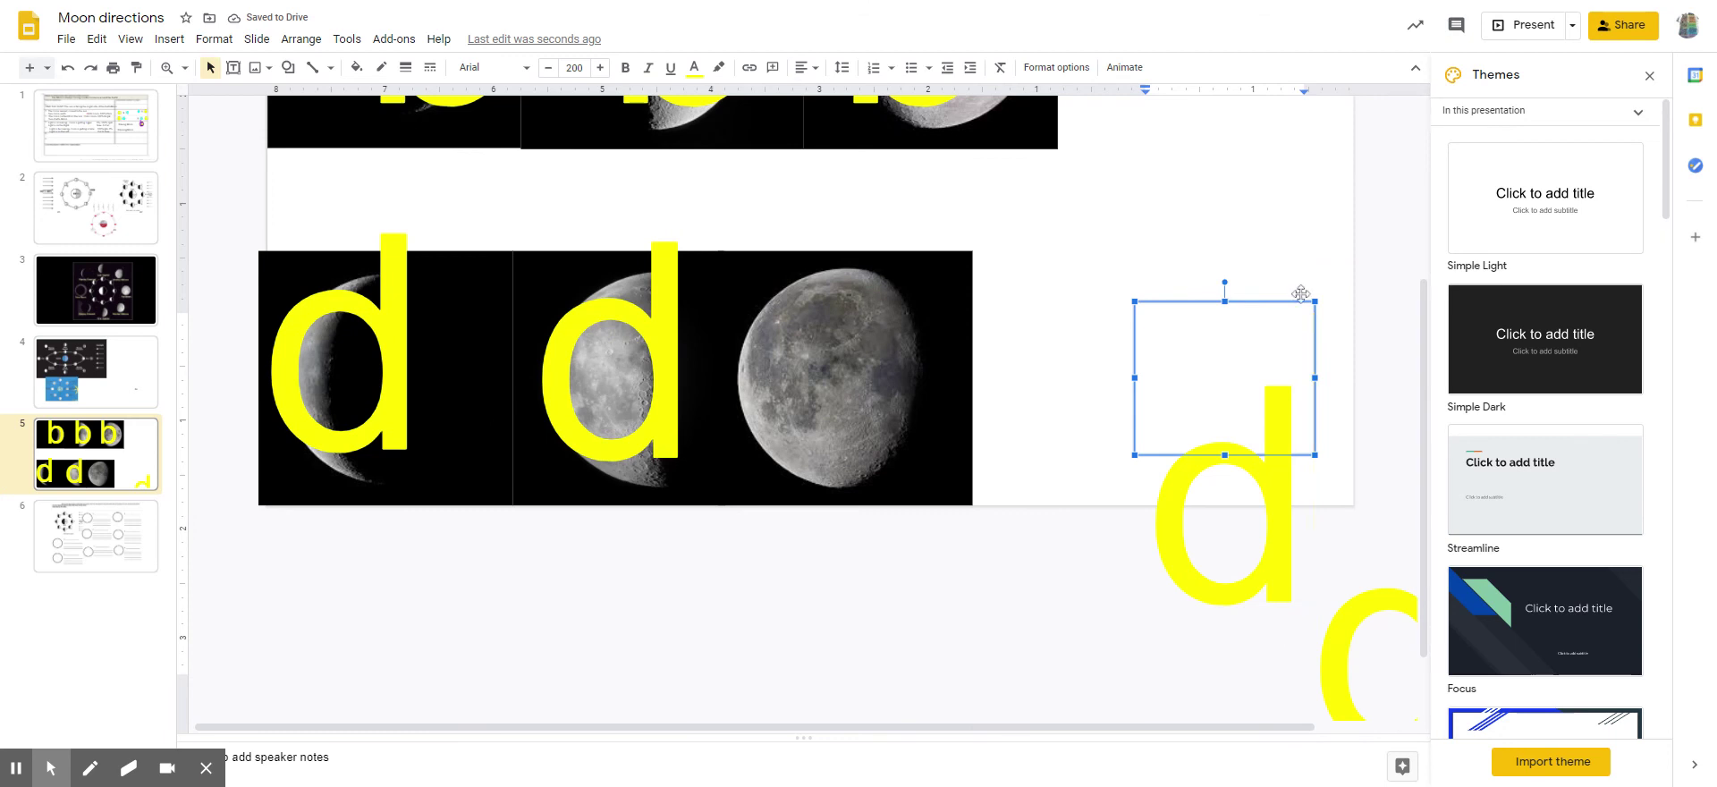
drag(1296, 307, 909, 182)
scroll(1083, 332, up, 3)
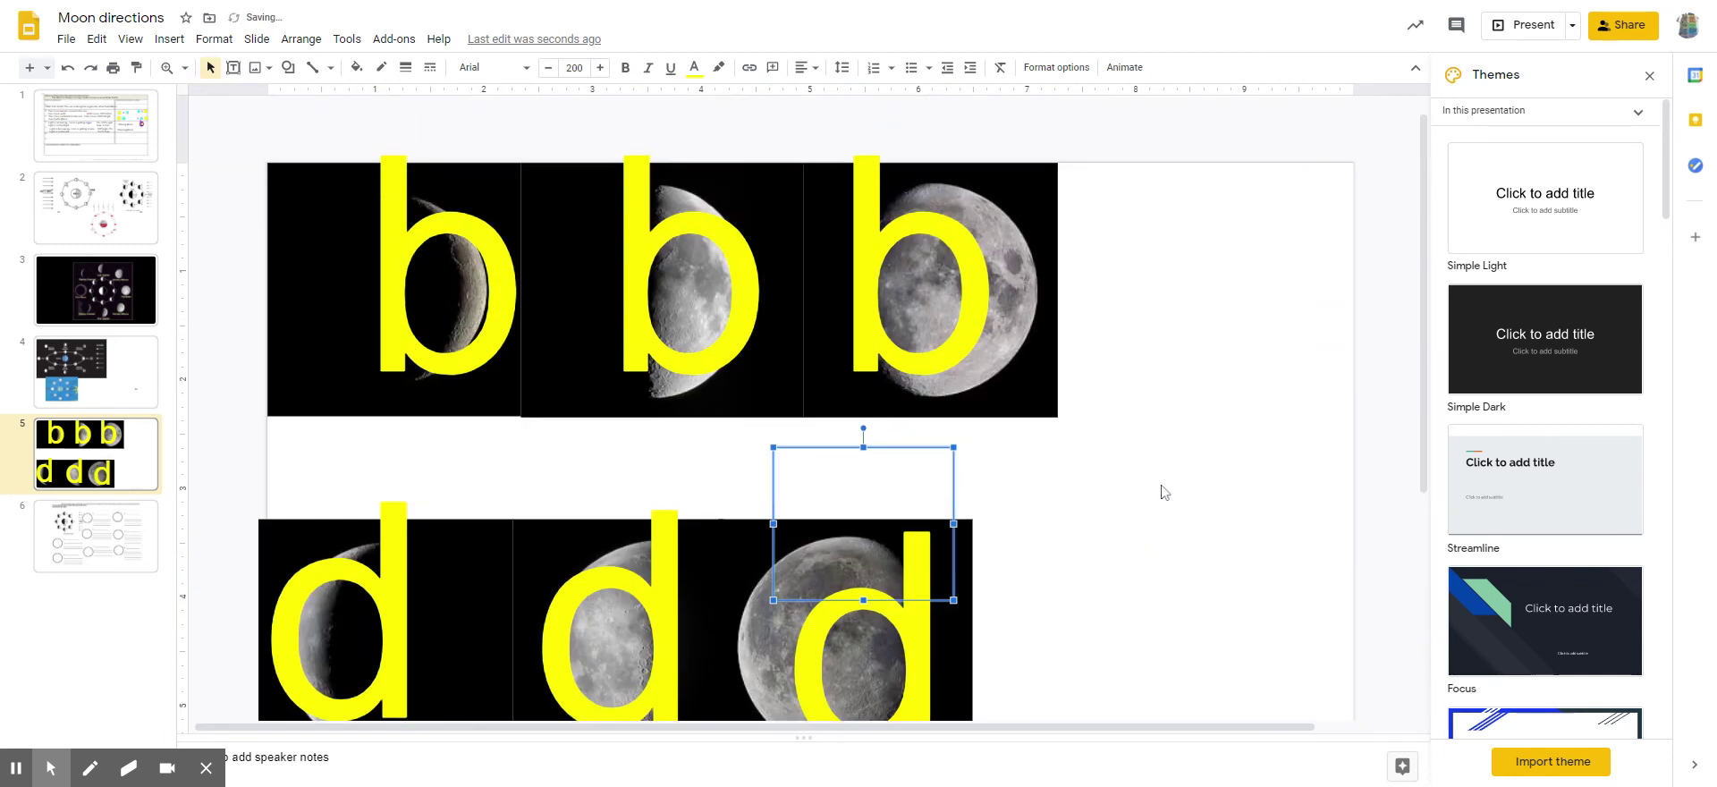
scroll(1167, 492, down, 1)
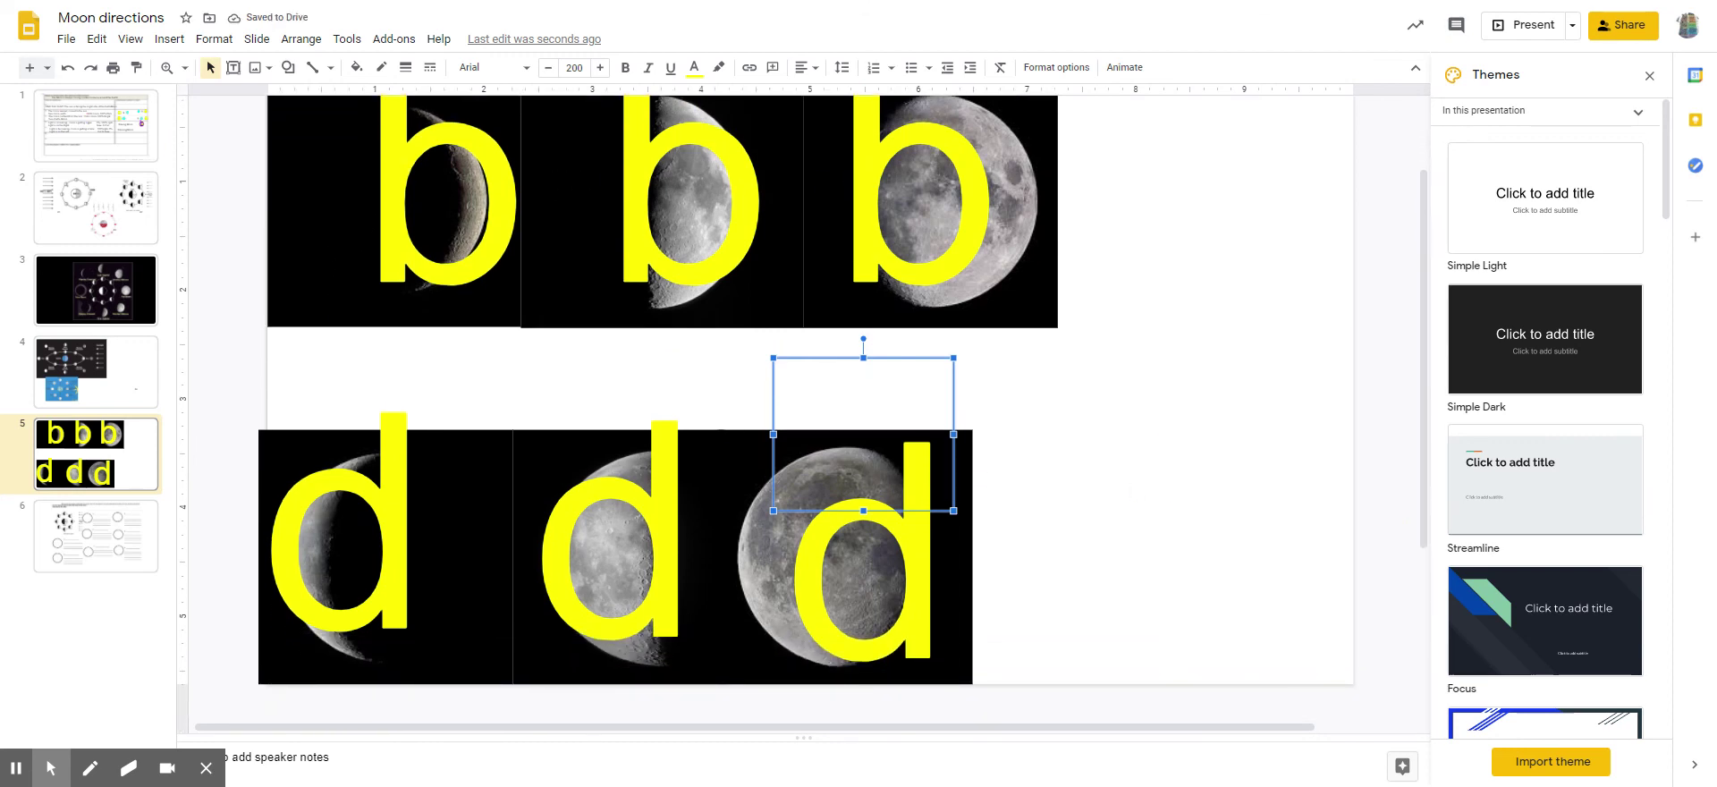
scroll(1037, 192, up, 1)
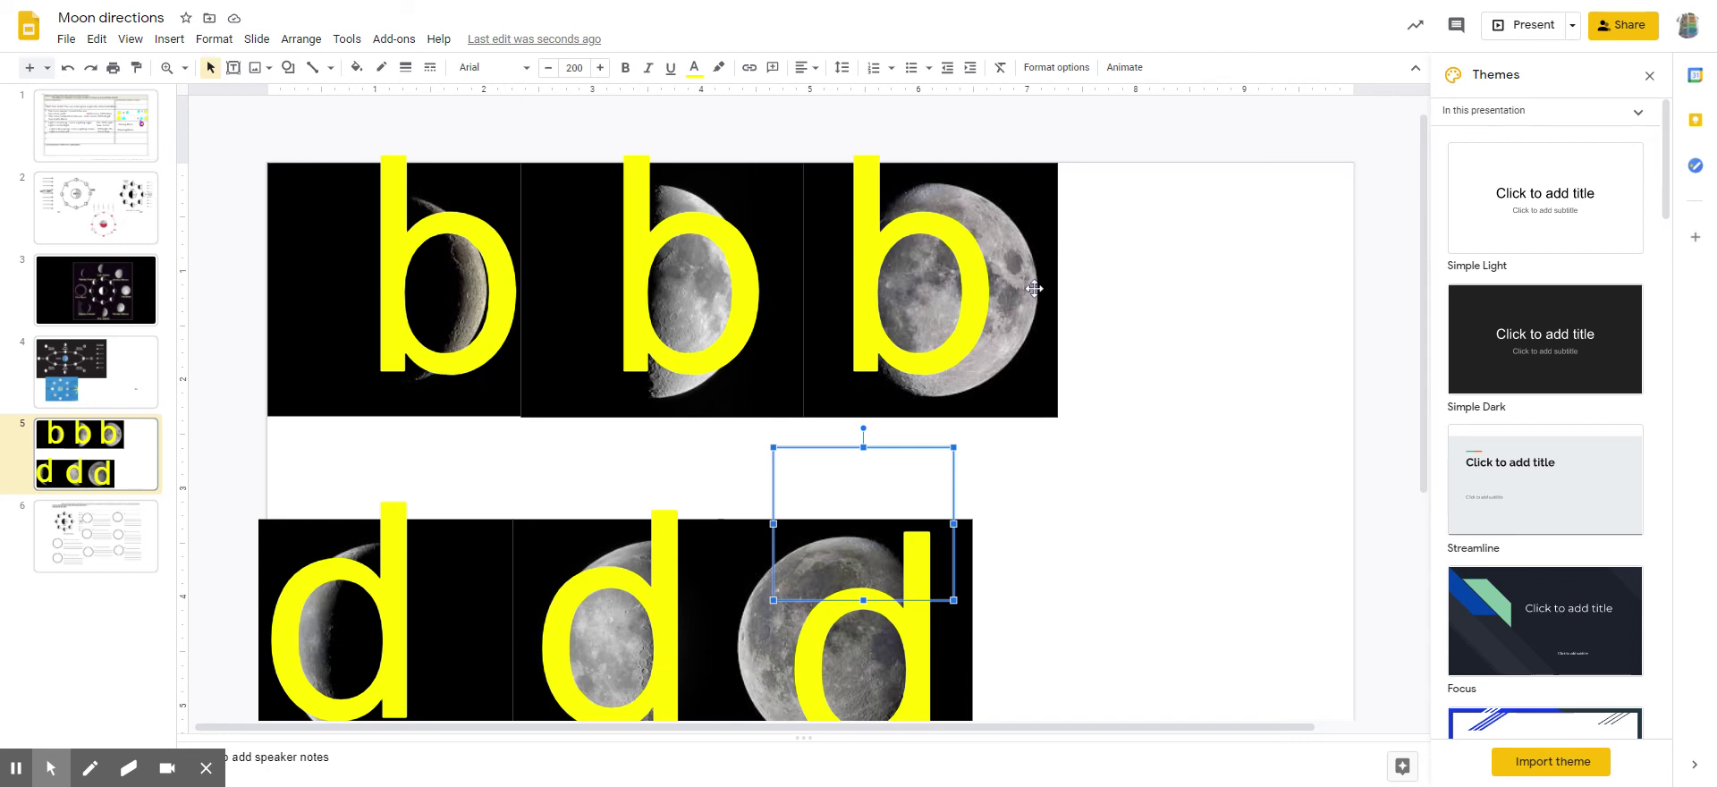
scroll(458, 648, down, 1)
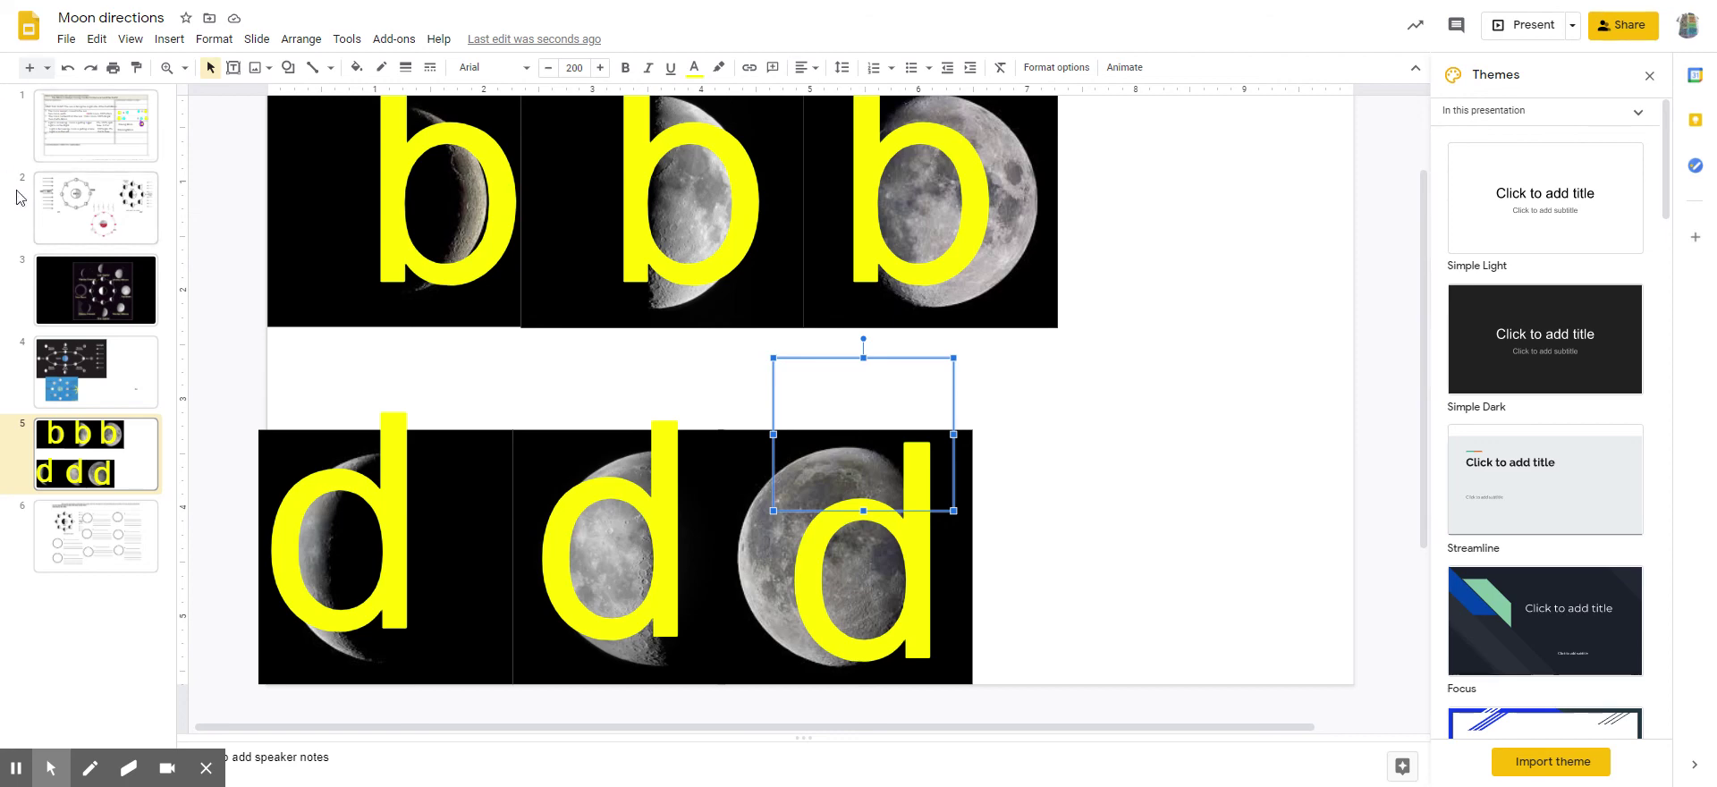
Return to the steps table on slide 1 and select the purple "b" text box over row 4's moon drawing
click(91, 133)
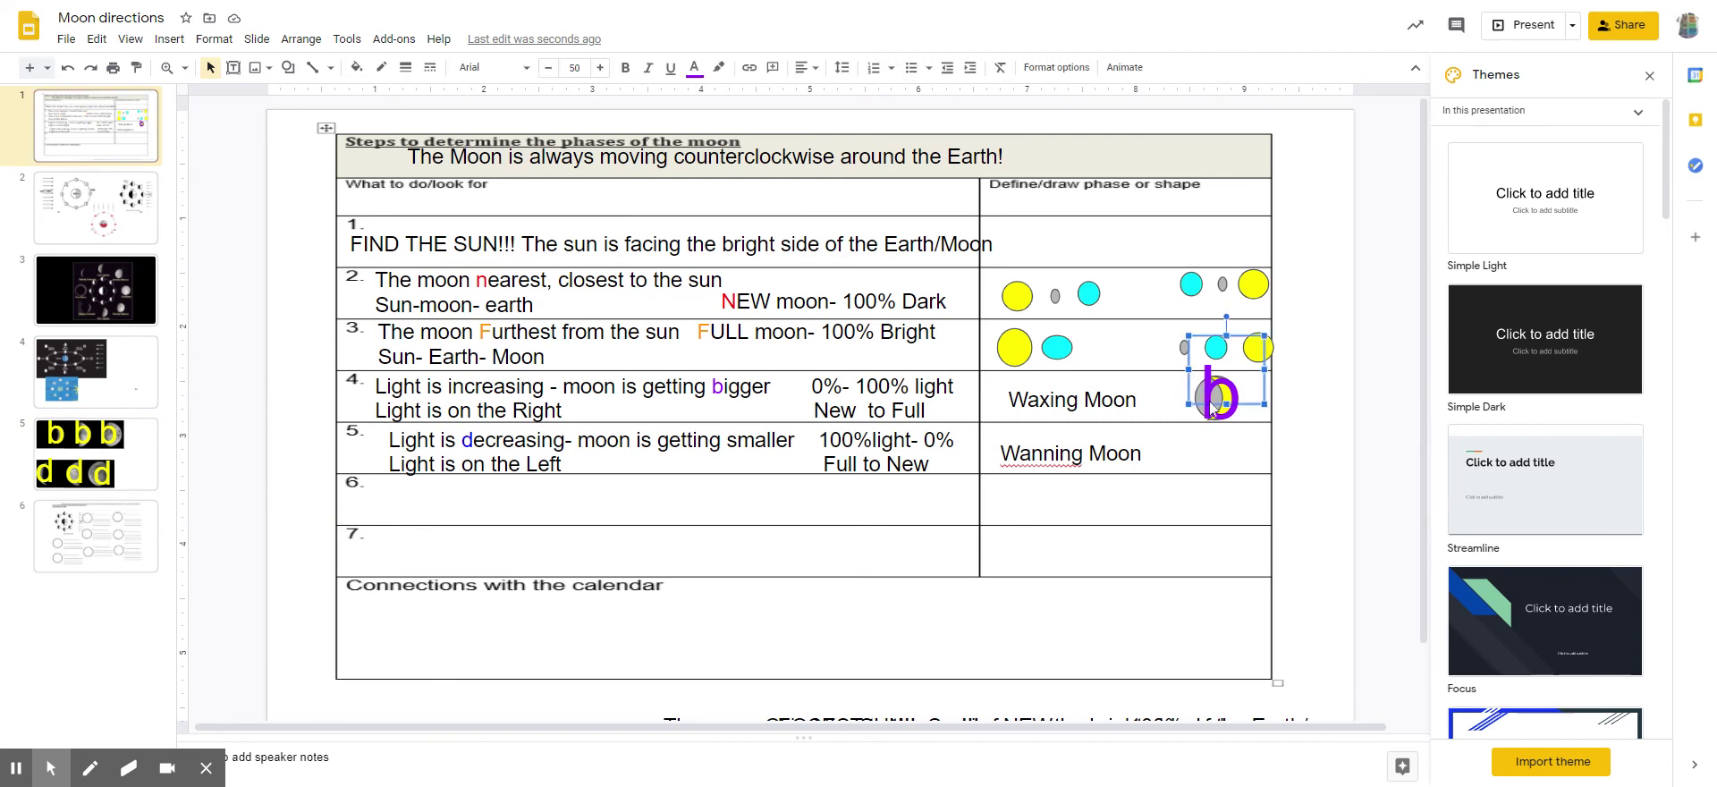
click(1268, 411)
click(1218, 401)
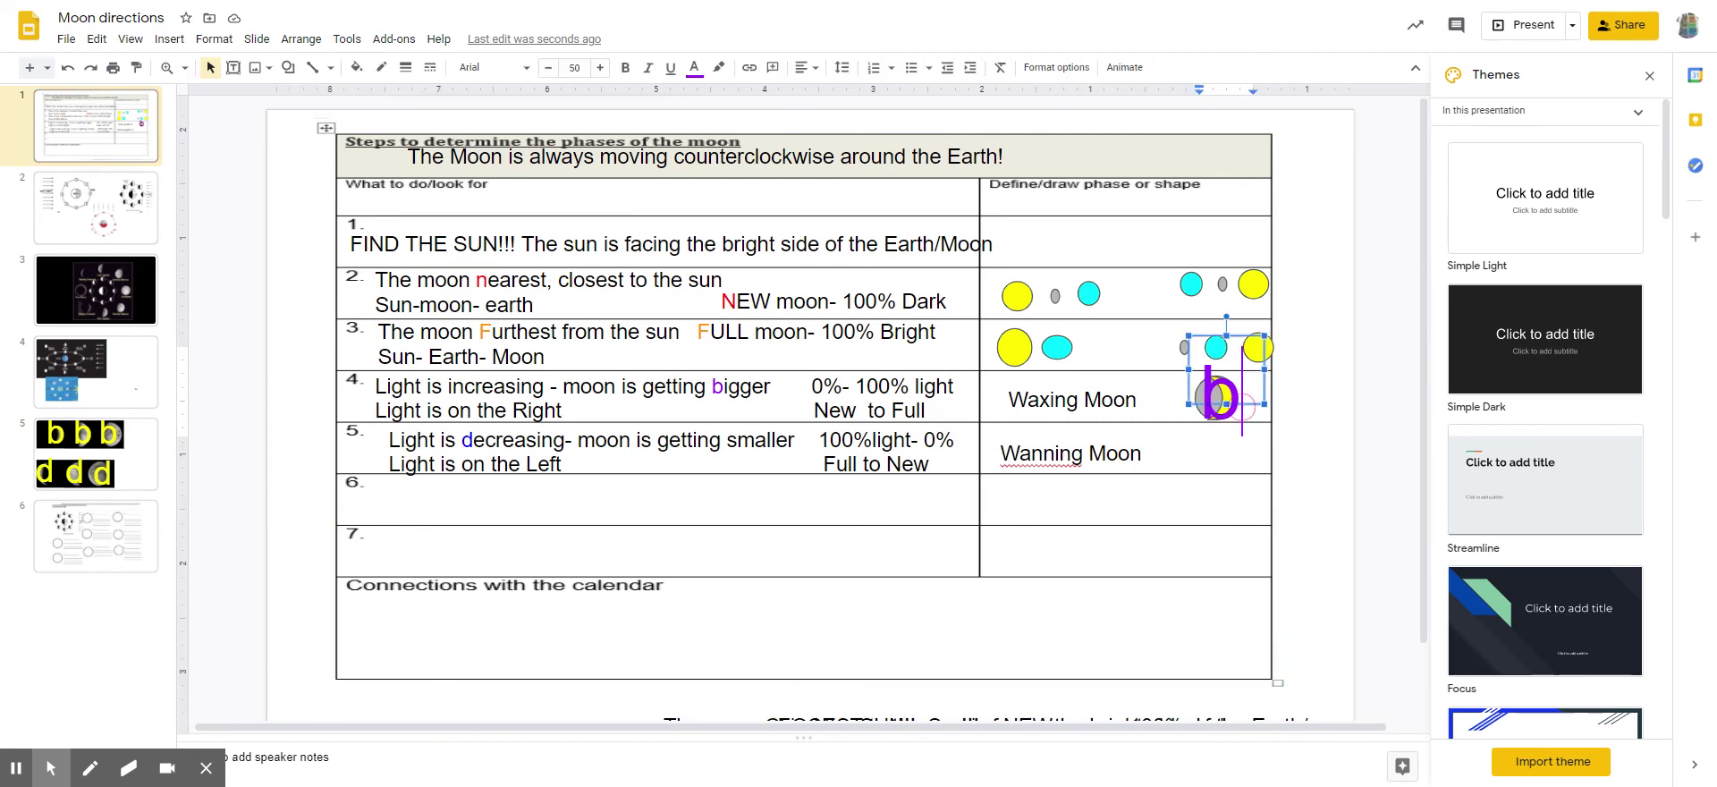